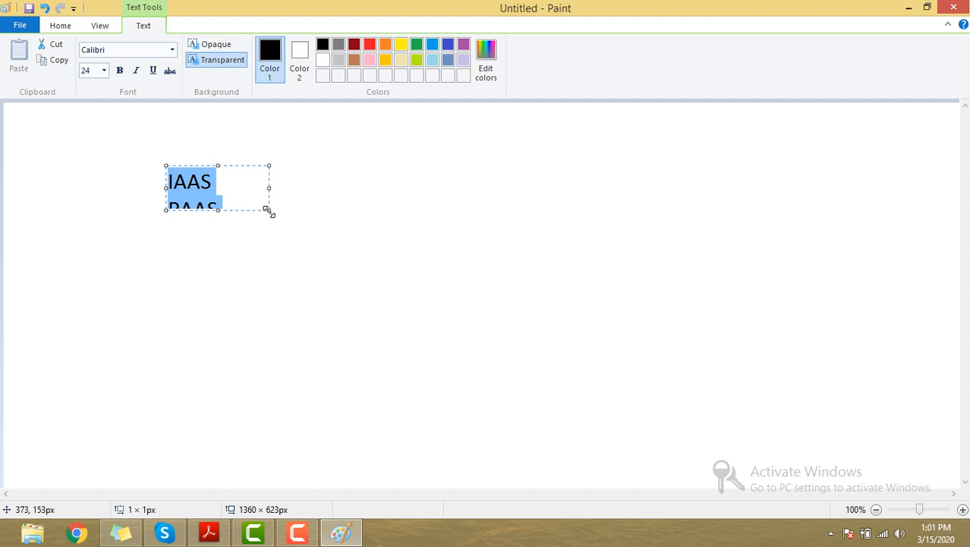
Enlarge the text box so the lines IAAS, PAAS and SAAS fit, and place the text on the canvas
click(437, 236)
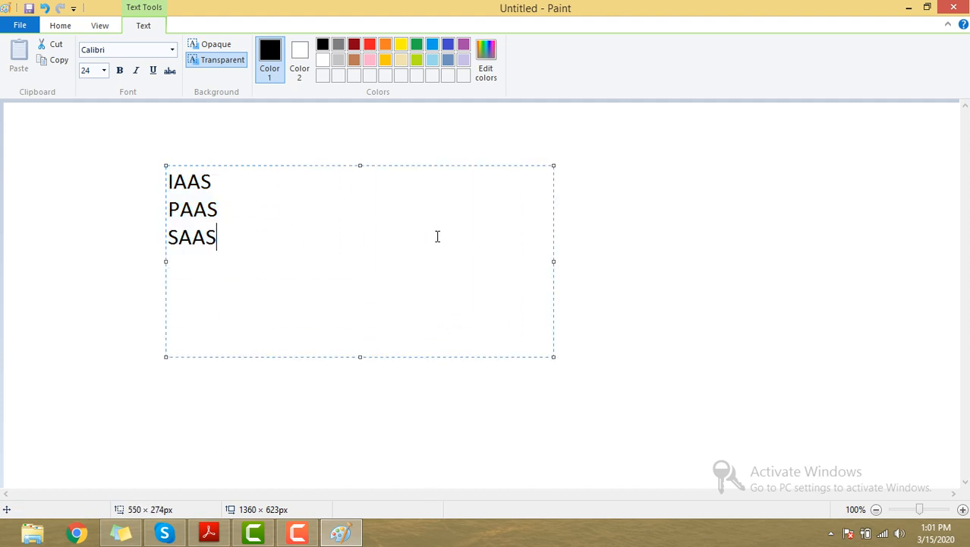
click(653, 196)
drag(192, 179, 124, 143)
click(472, 262)
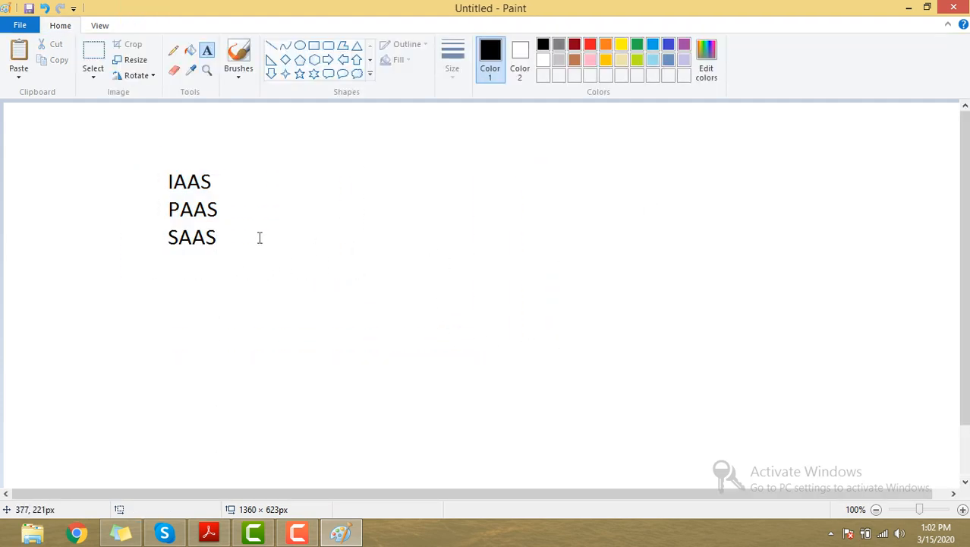
drag(176, 188, 403, 218)
click(325, 282)
Switch to Chrome and open the Microsoft Azure portal's sign-in page
click(82, 531)
text(PO)
key(Return)
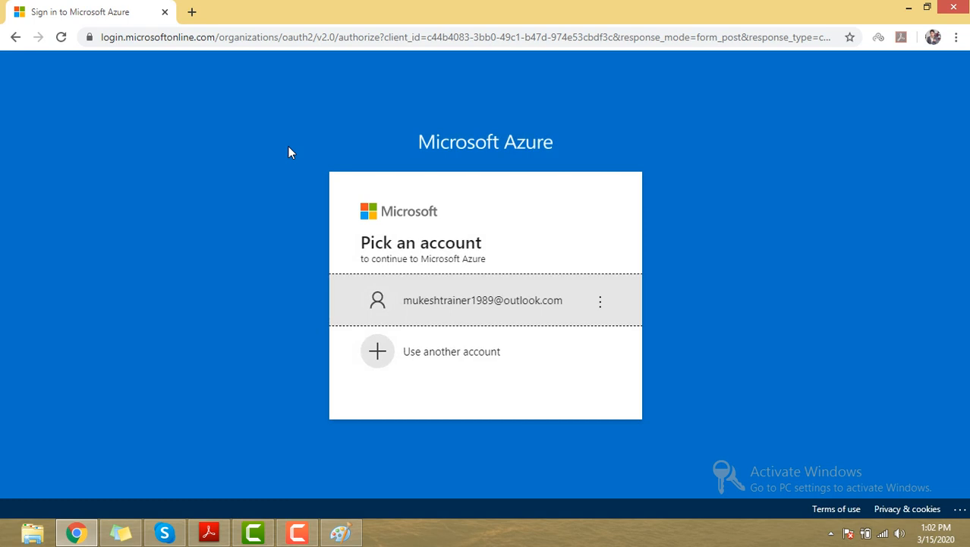
Sign in to Microsoft Azure with the saved account, declining to stay signed in
click(478, 314)
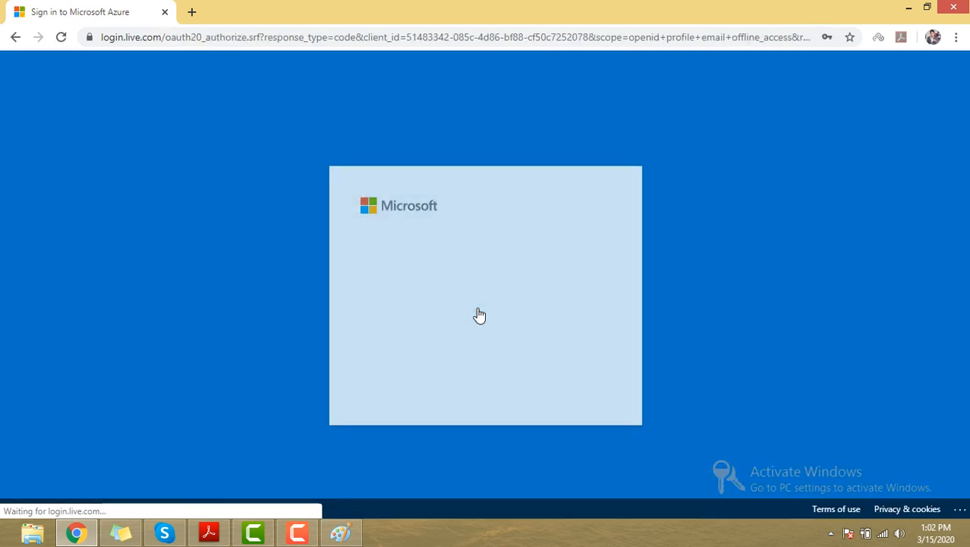
click(563, 391)
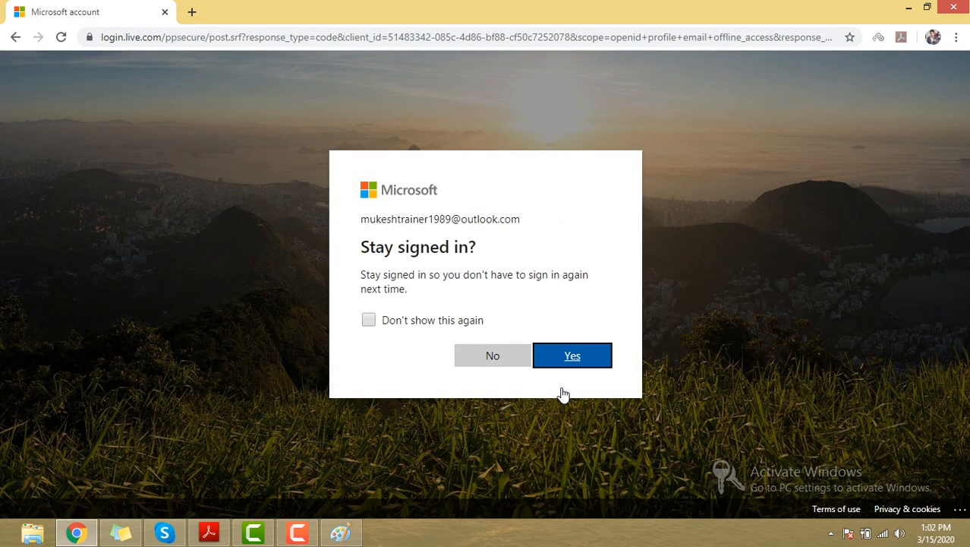
click(502, 358)
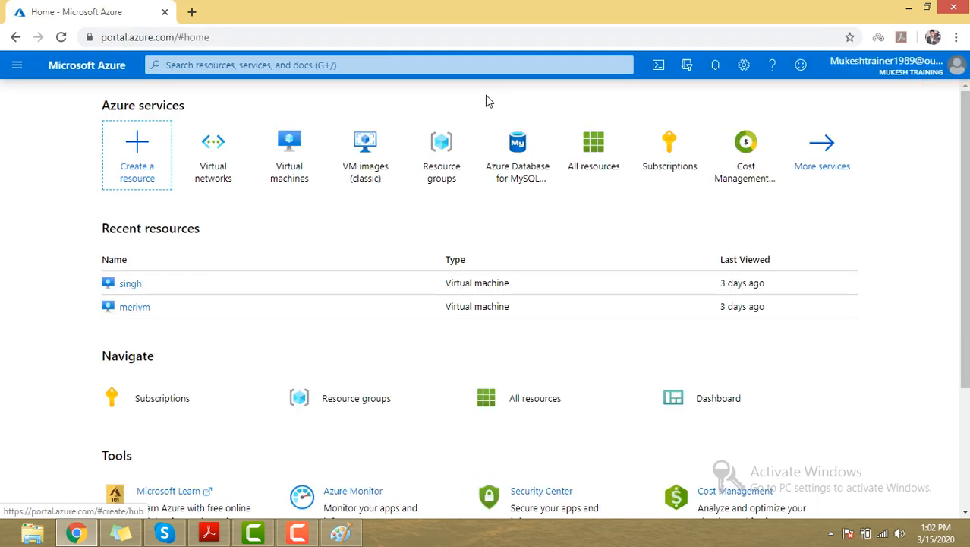
Look through the portal's favorite services and open the Dashboard
click(17, 65)
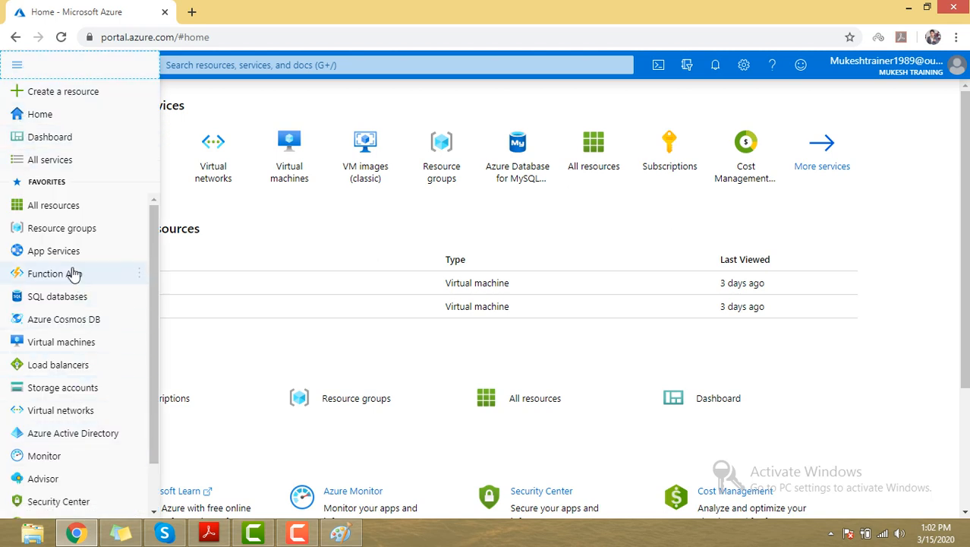
scroll(65, 381, down, 1)
scroll(61, 455, down, 1)
scroll(61, 364, up, 2)
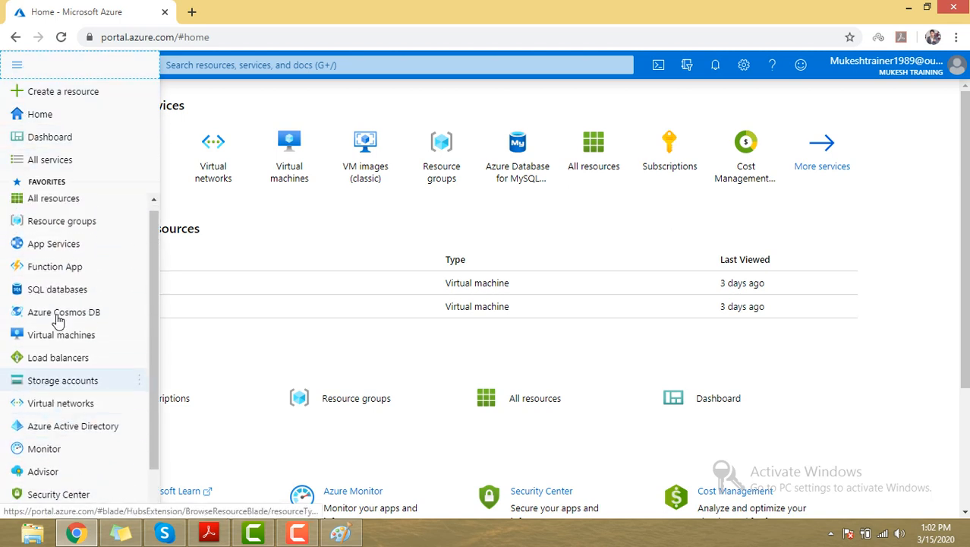
click(66, 139)
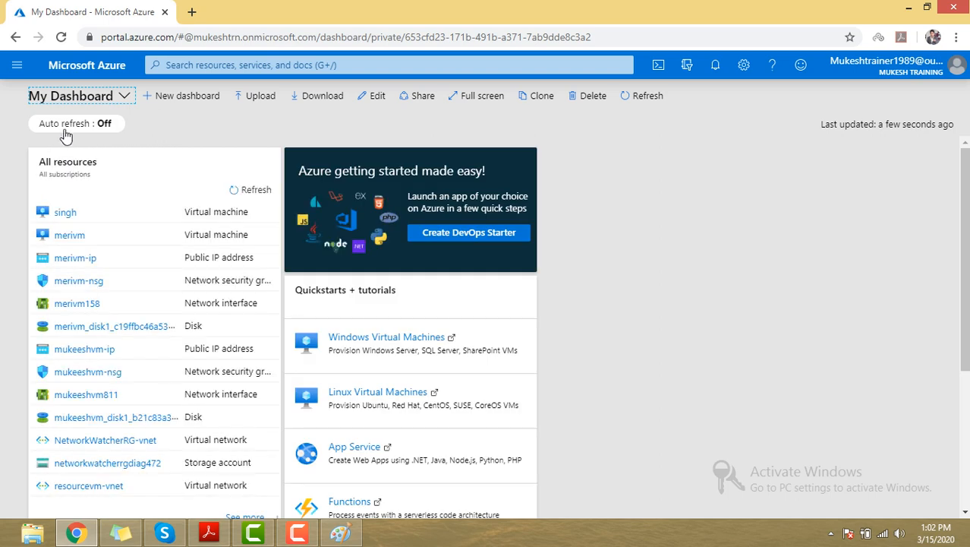
Review the favorite services again and search the portal for COMPUTE
click(17, 67)
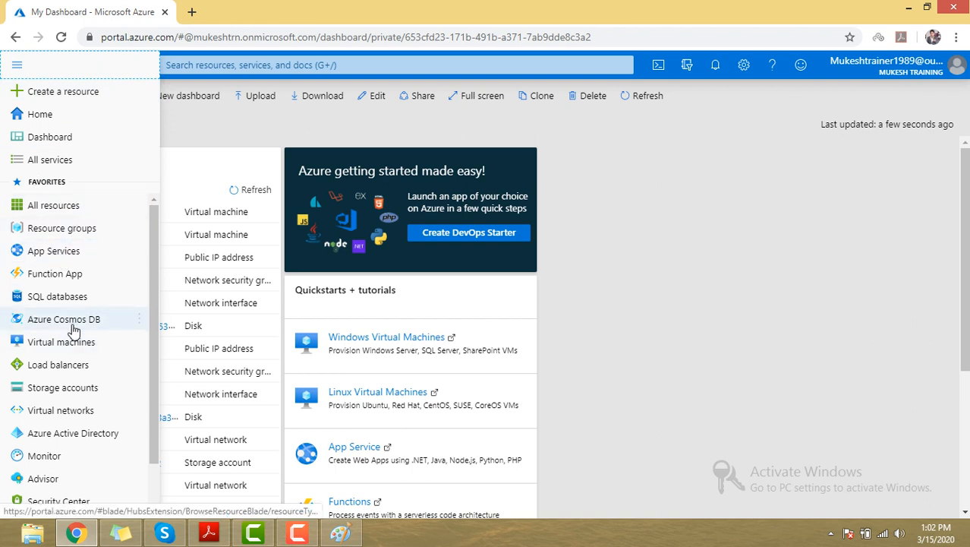
mouse_move(73, 326)
scroll(67, 319, down, 1)
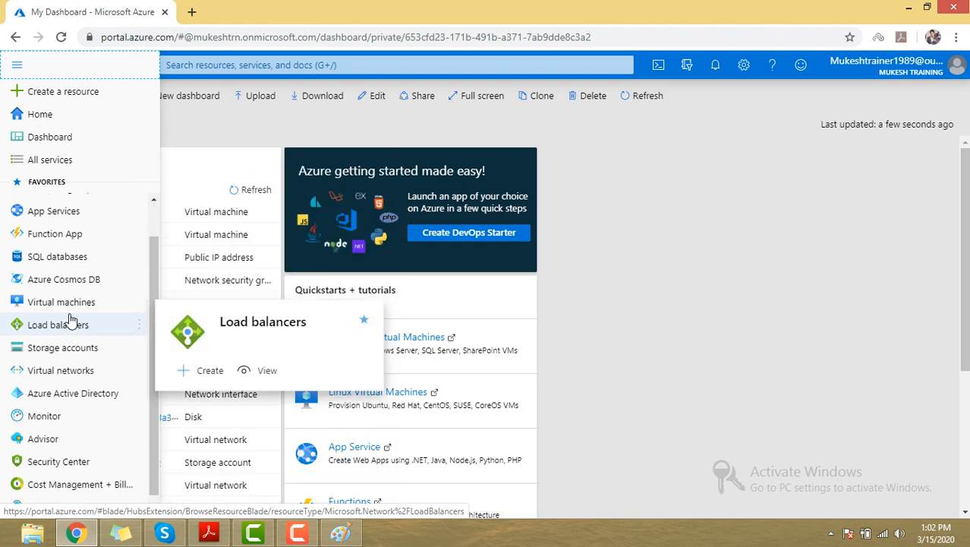
scroll(71, 319, up, 1)
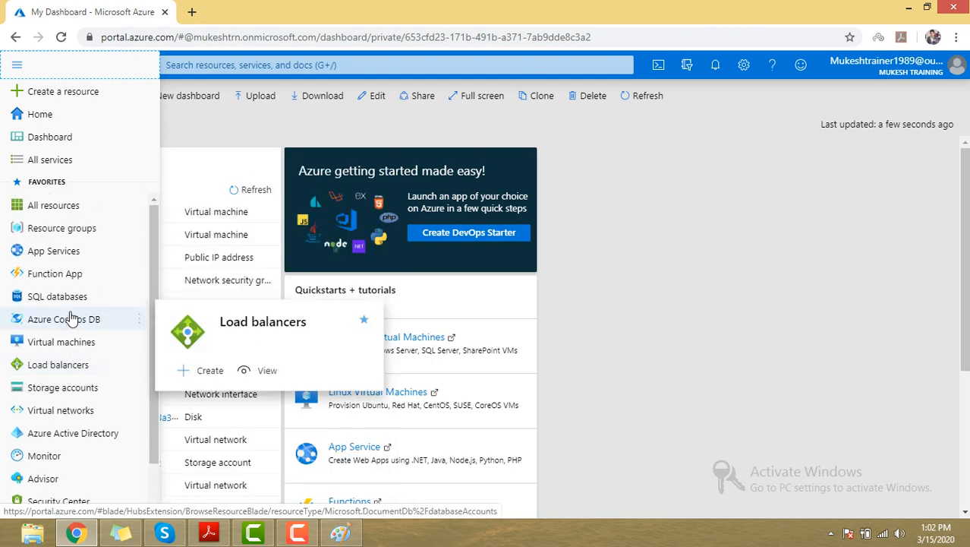
click(241, 65)
text(COMPUTE)
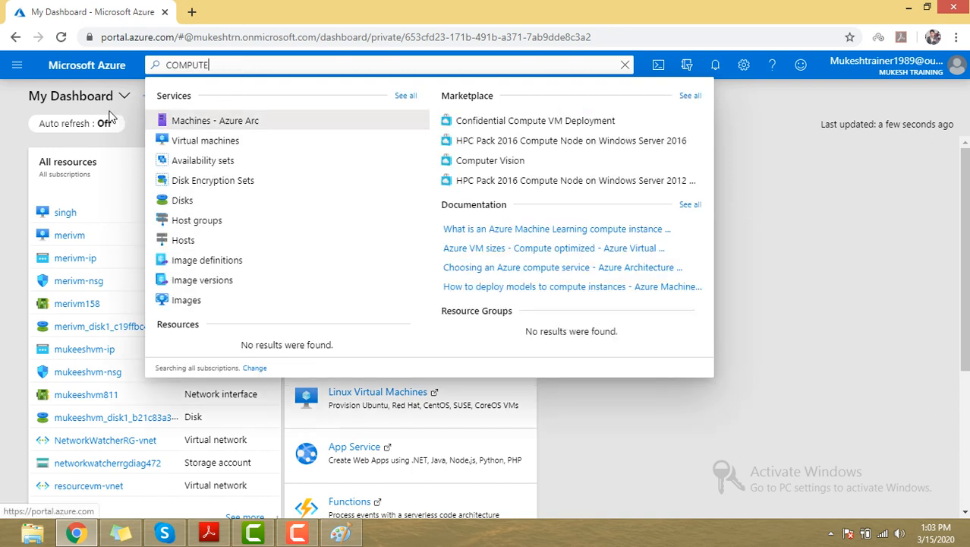
Open the All resources list to view the subscription's existing resources
click(17, 67)
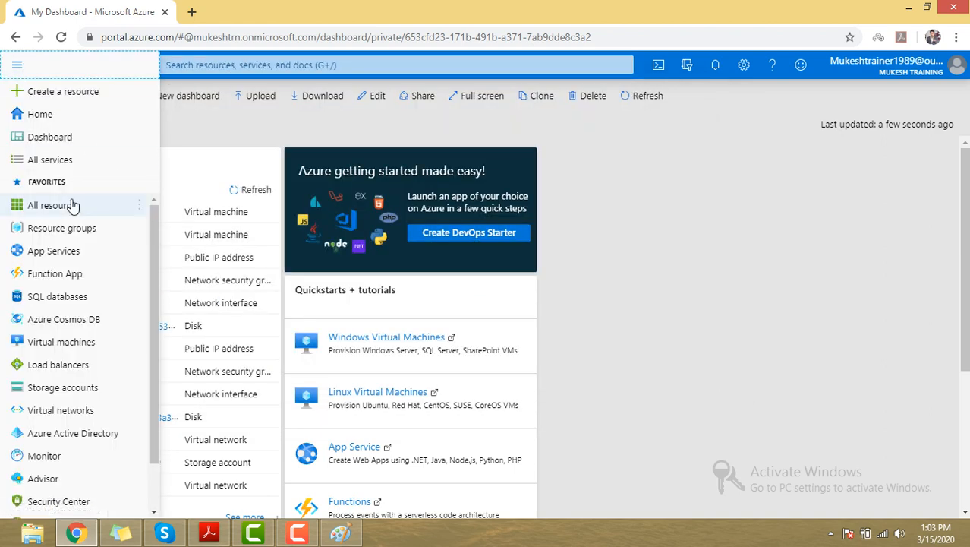
mouse_move(72, 204)
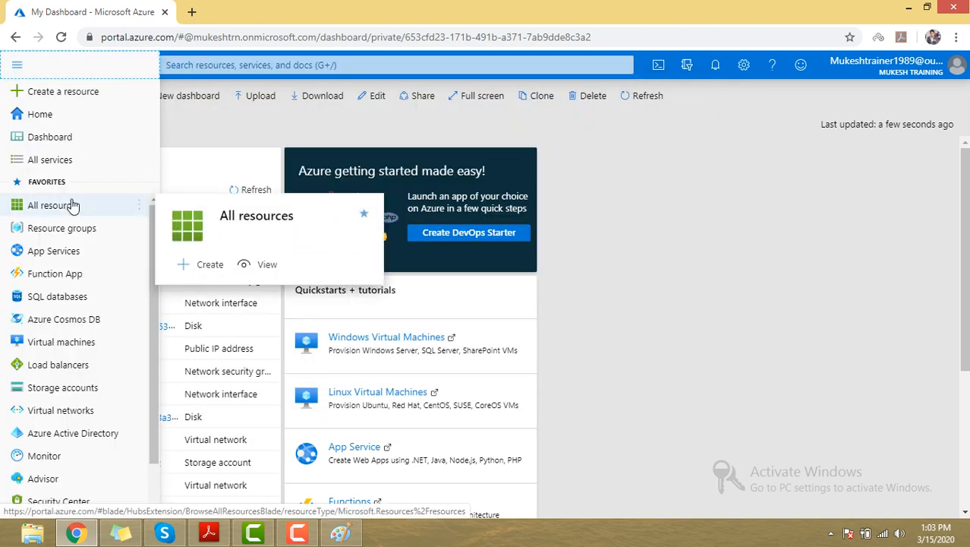
click(72, 205)
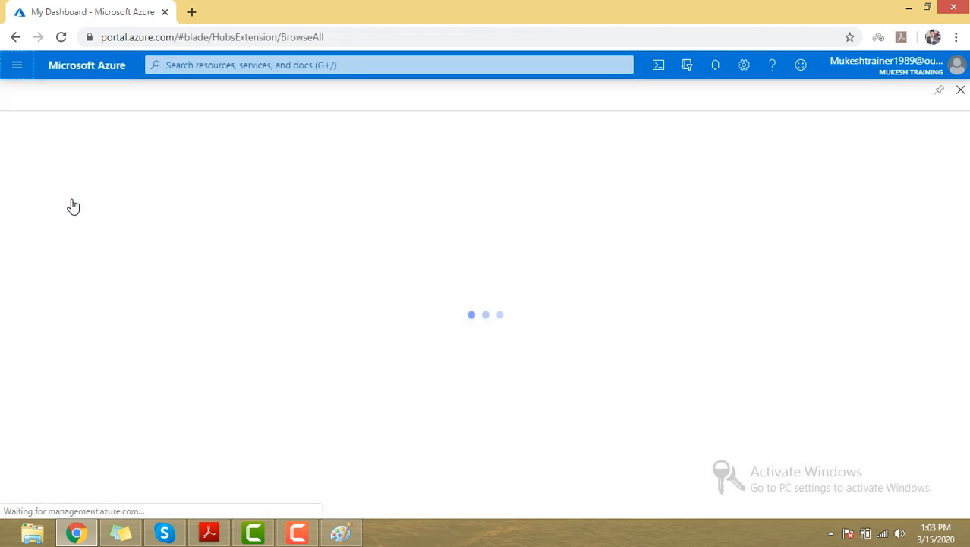
Open All services, look through the Compute, Networking, Storage and Web categories, and return to Compute
click(11, 67)
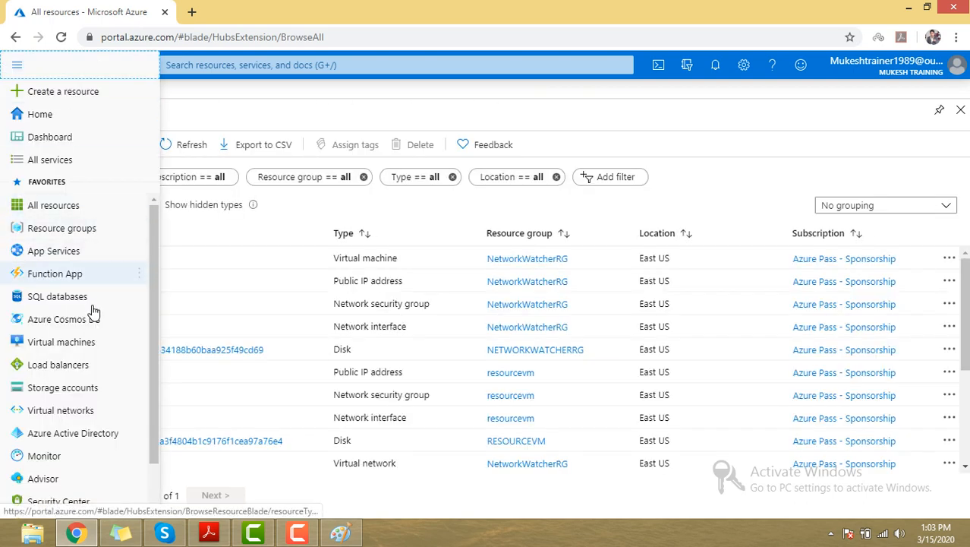
click(50, 159)
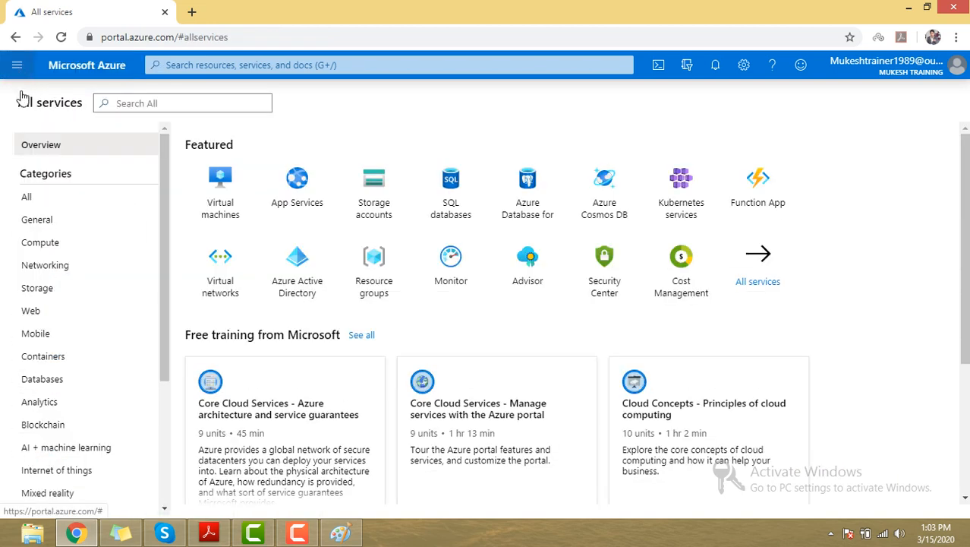
click(49, 244)
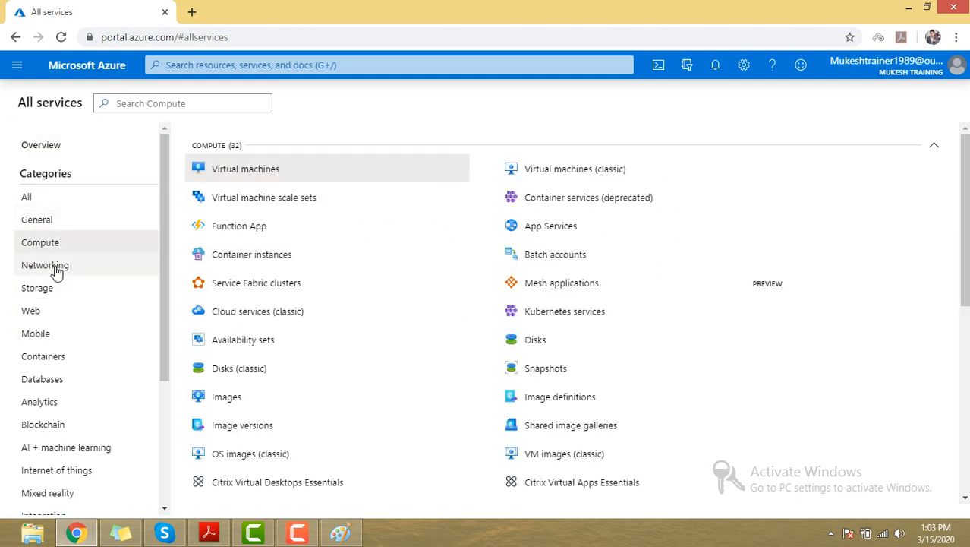
click(55, 270)
click(38, 292)
click(36, 313)
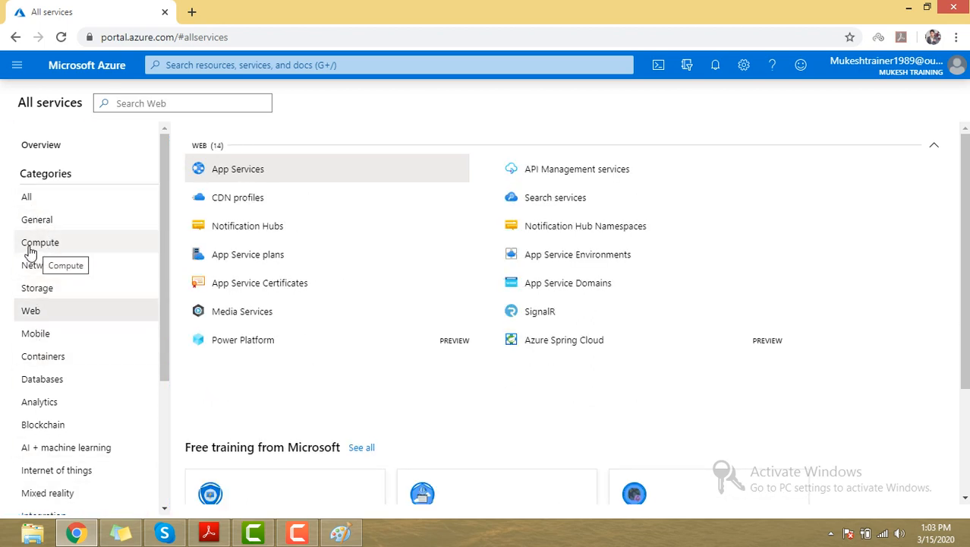
click(31, 249)
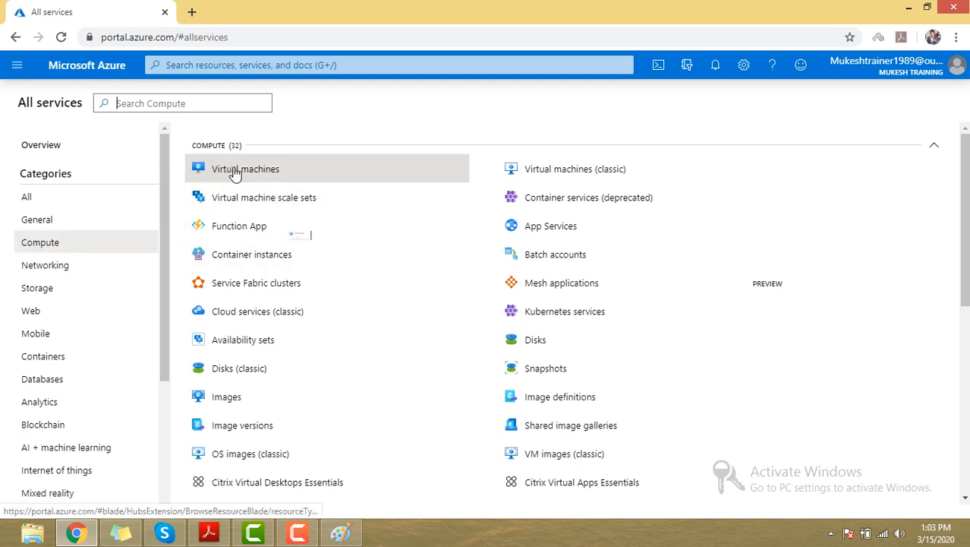
View the Virtual machine scale sets service and return to the Compute services list
mouse_move(633, 177)
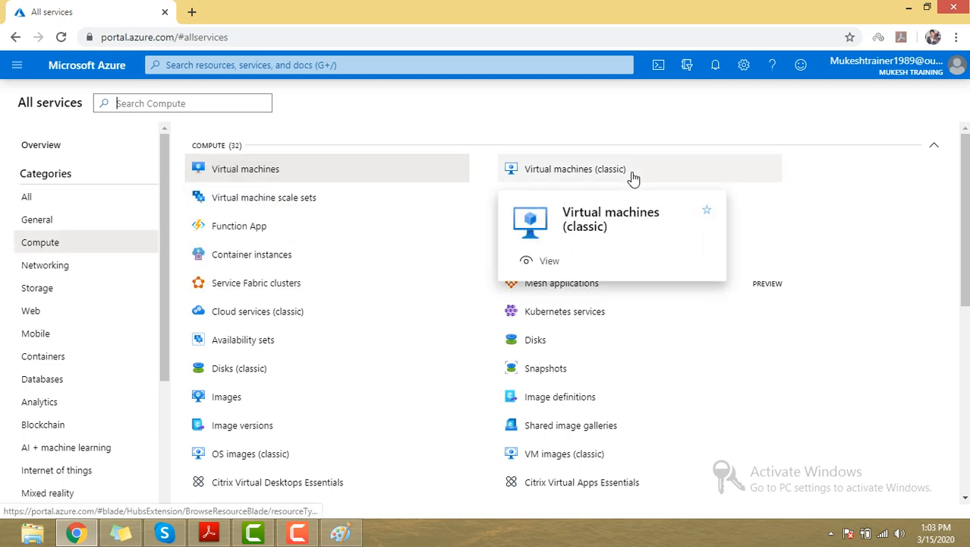
click(251, 208)
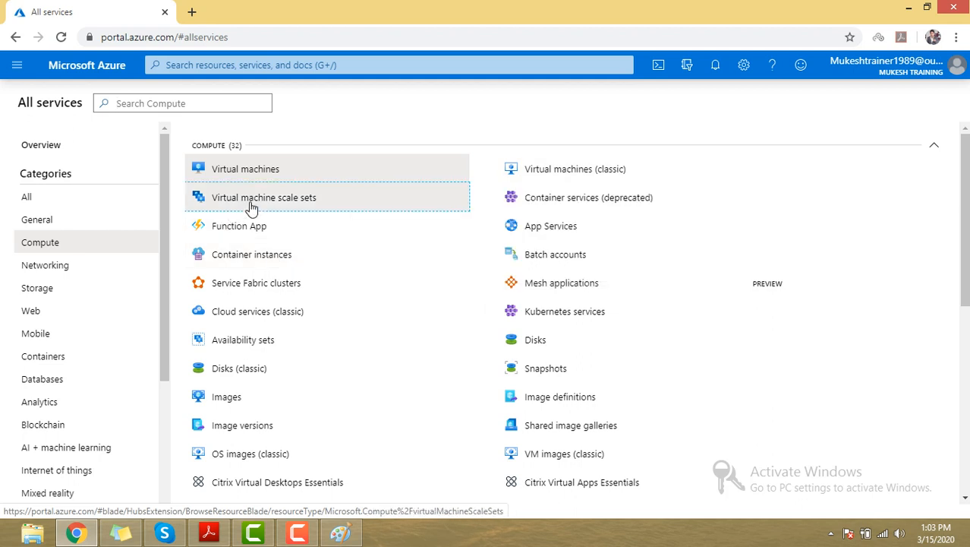
click(15, 37)
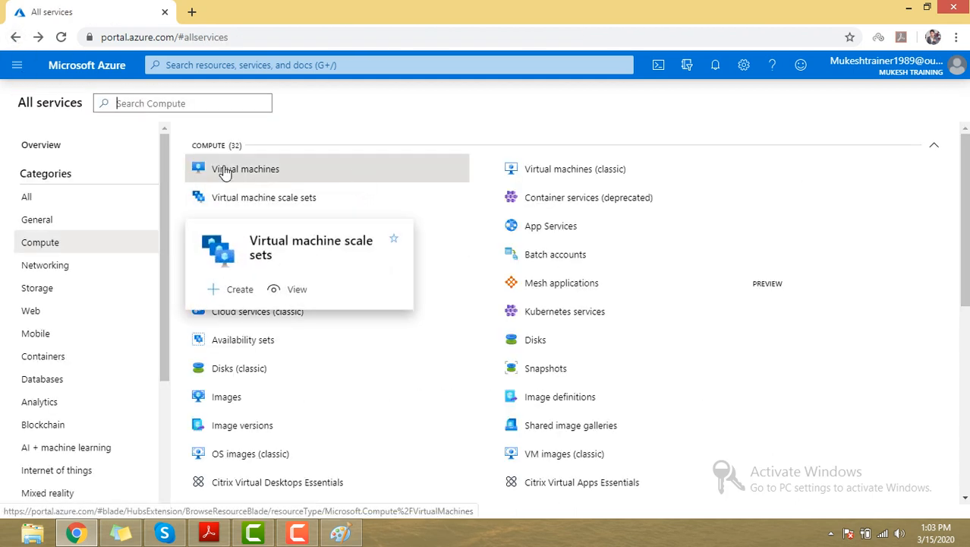
Open the Virtual machines service and start adding a new virtual machine
mouse_move(254, 176)
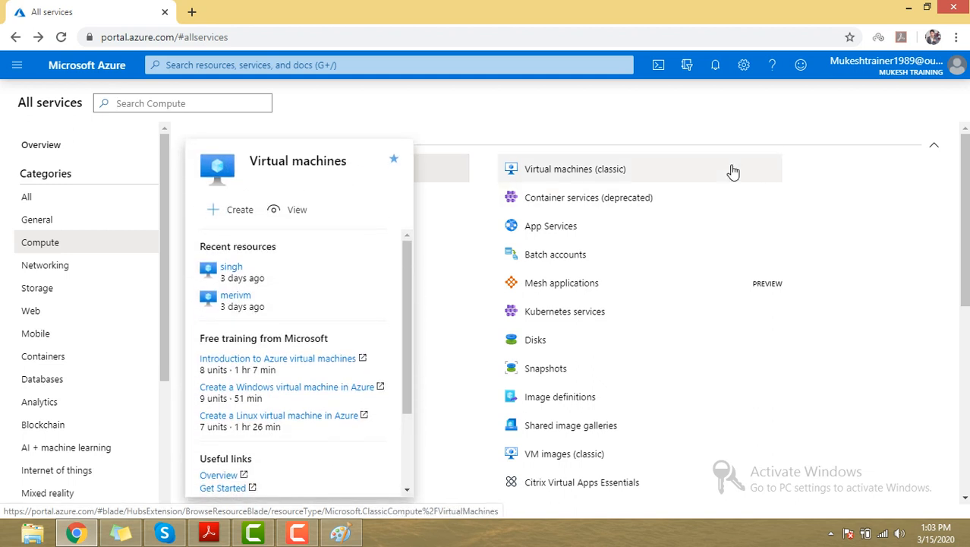
mouse_move(733, 173)
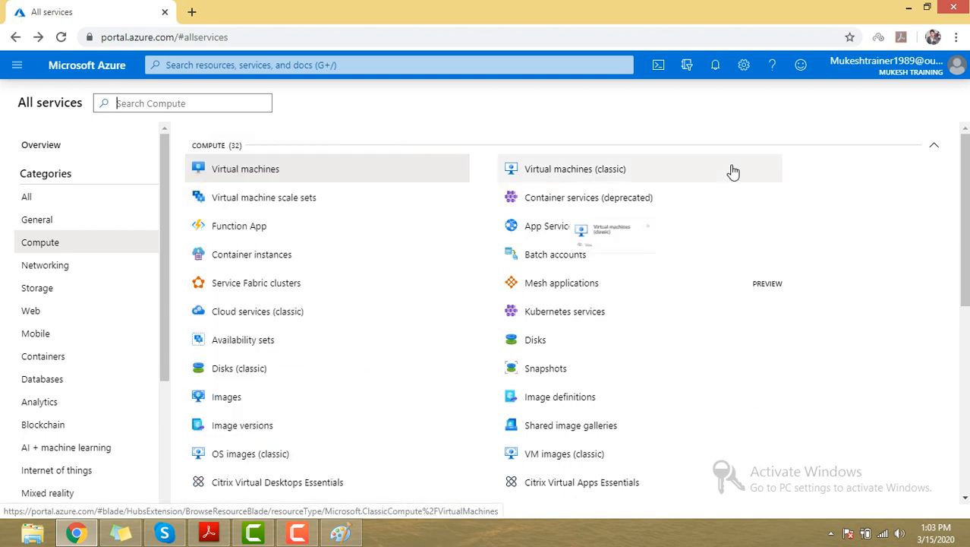
click(263, 170)
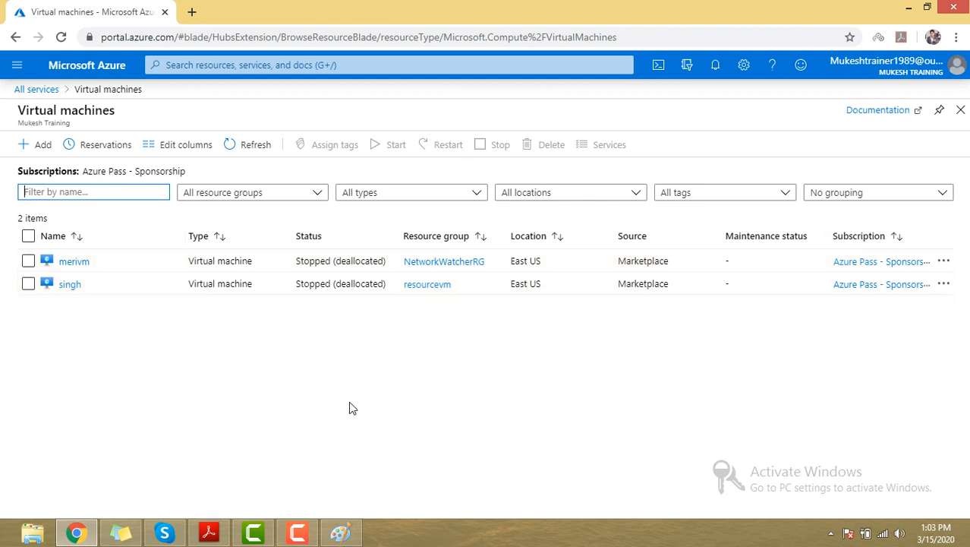
click(43, 147)
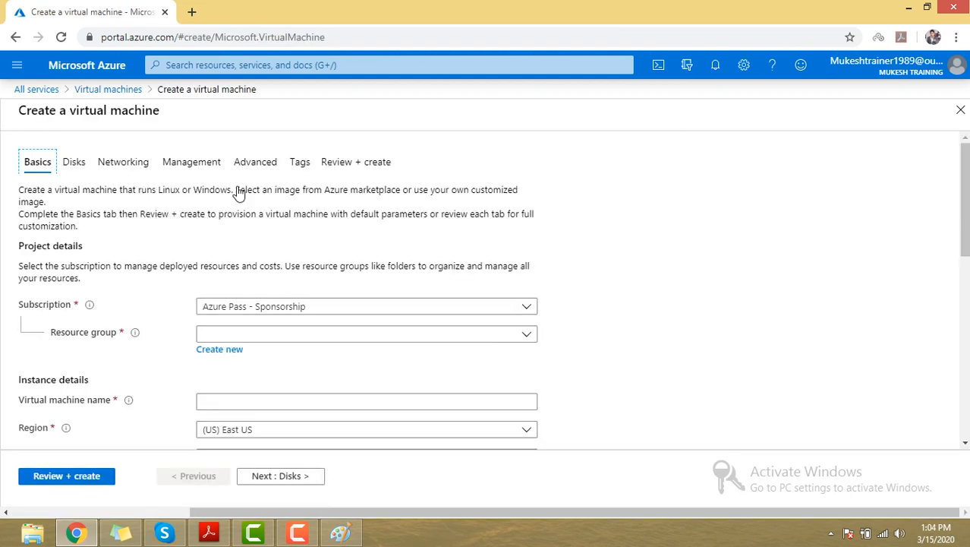
Assign the new virtual machine to the existing resource group NetworkWatcherRG
scroll(237, 315, down, 1)
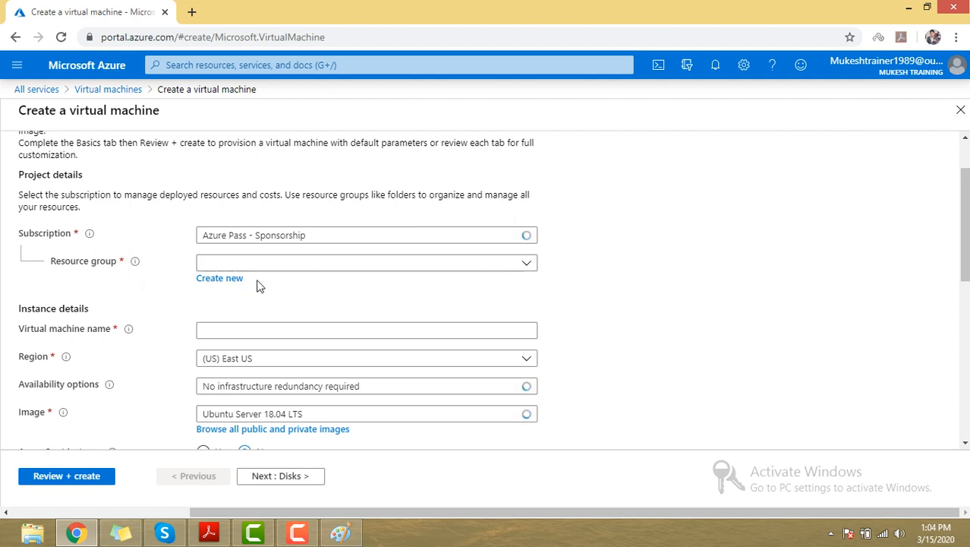
click(254, 263)
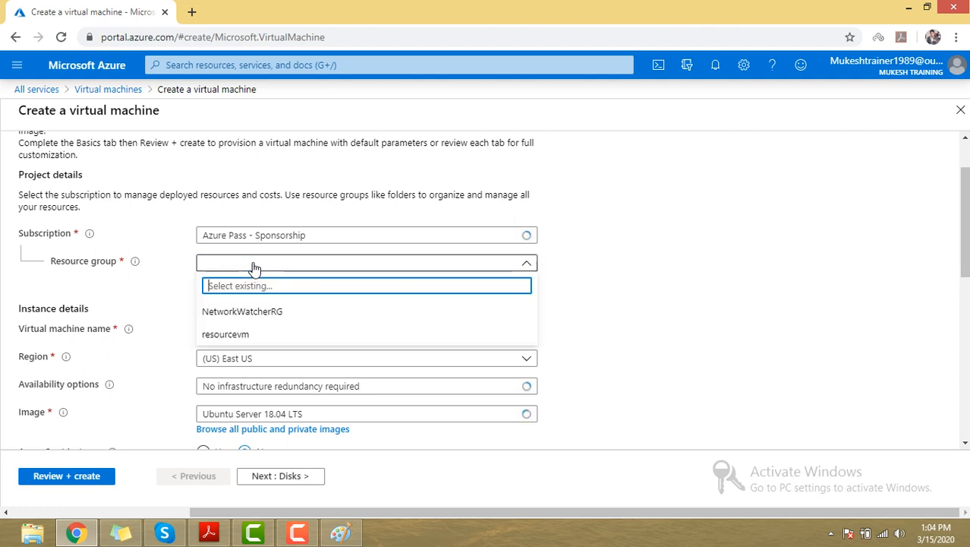
click(221, 335)
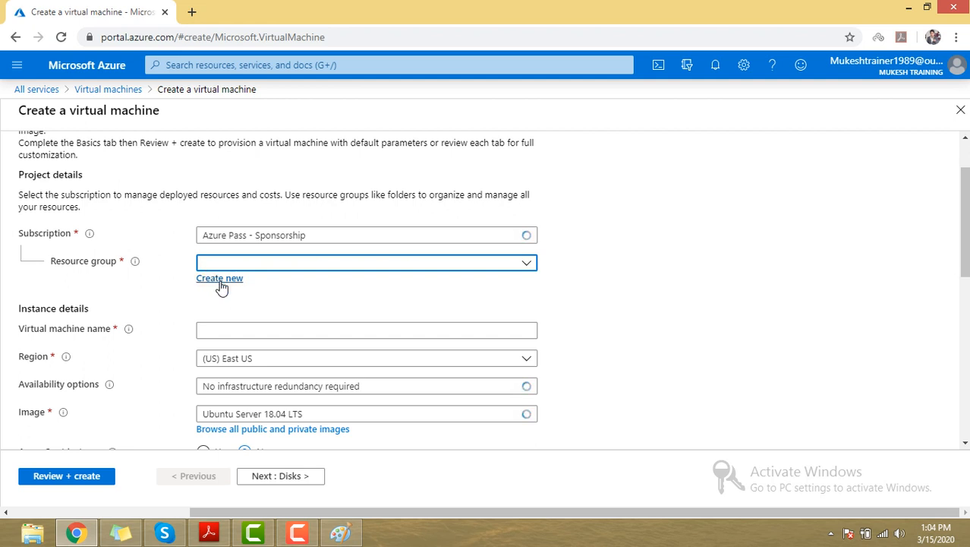
click(239, 265)
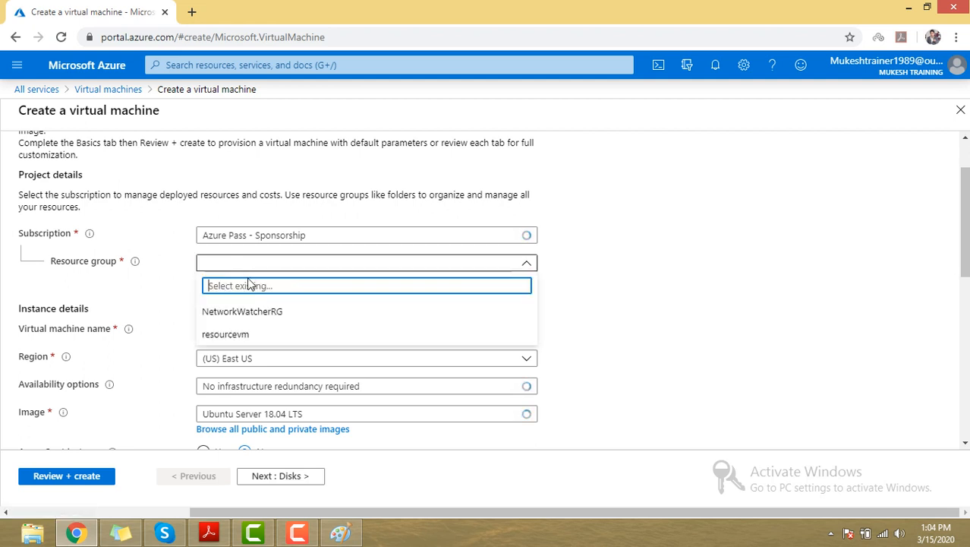
click(229, 318)
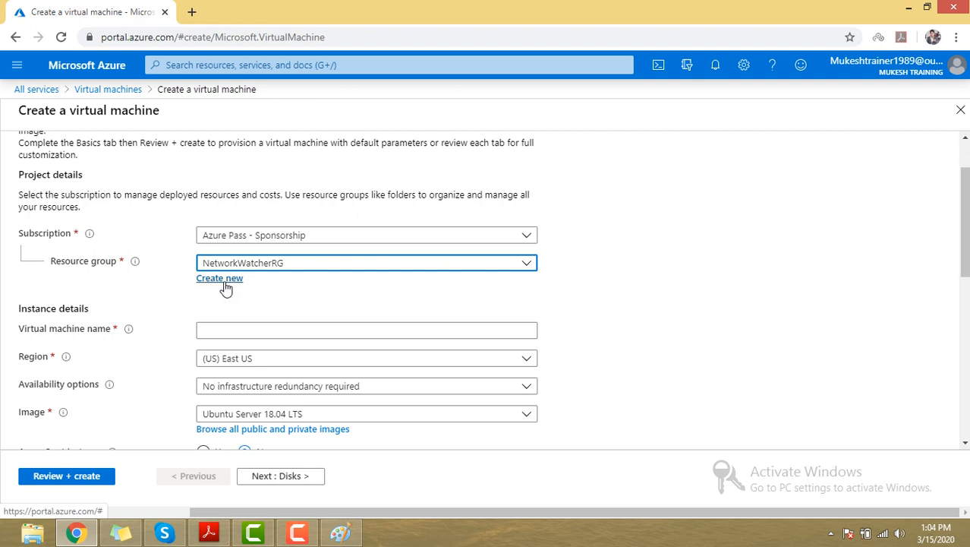
Name the virtual machine TRAILVM and look through the region and availability choices, keeping (US) East US and no infrastructure redundancy
click(213, 332)
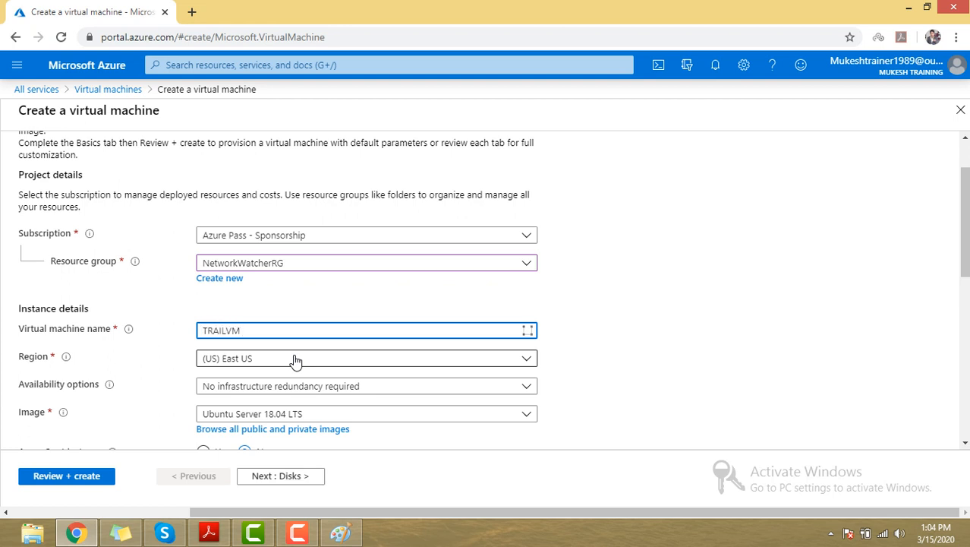
scroll(228, 325, down, 1)
click(232, 288)
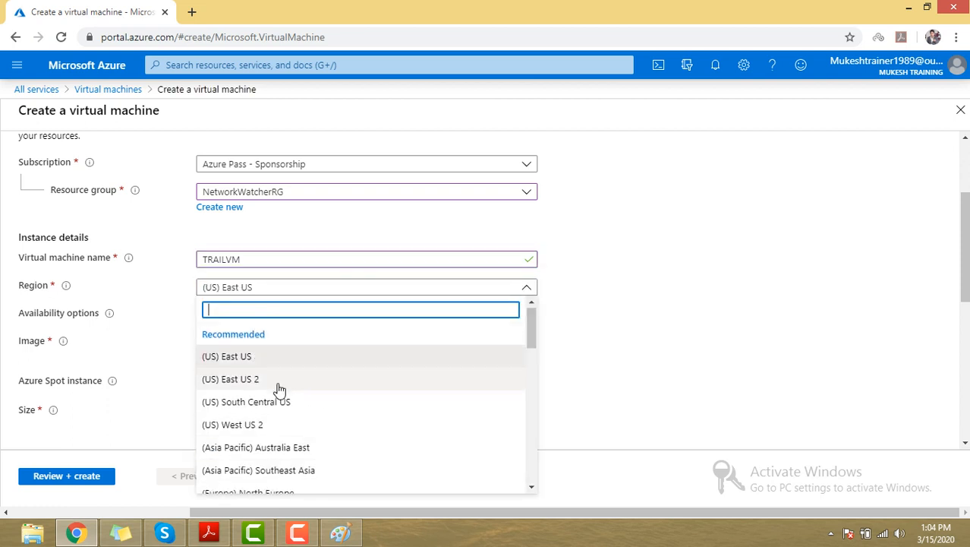
scroll(279, 389, down, 15)
scroll(280, 383, up, 15)
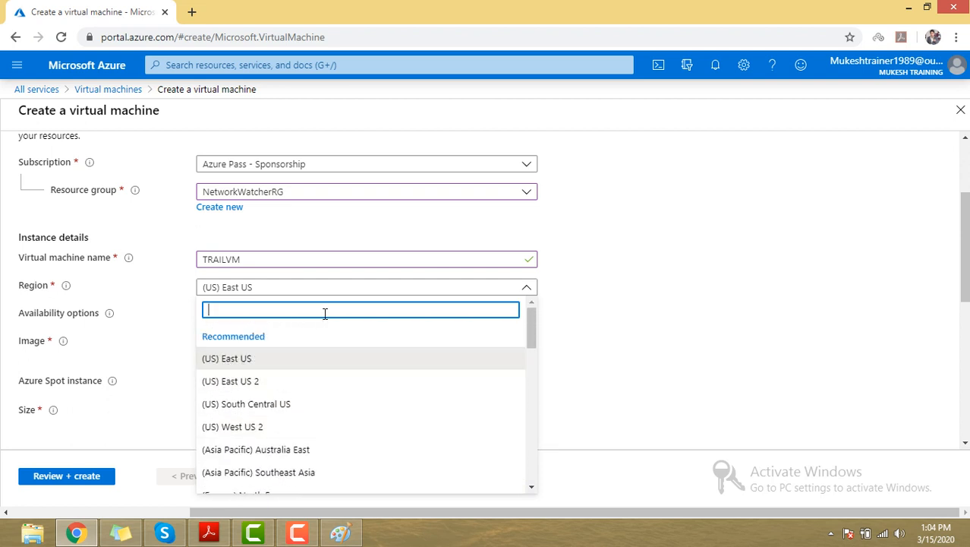
click(641, 296)
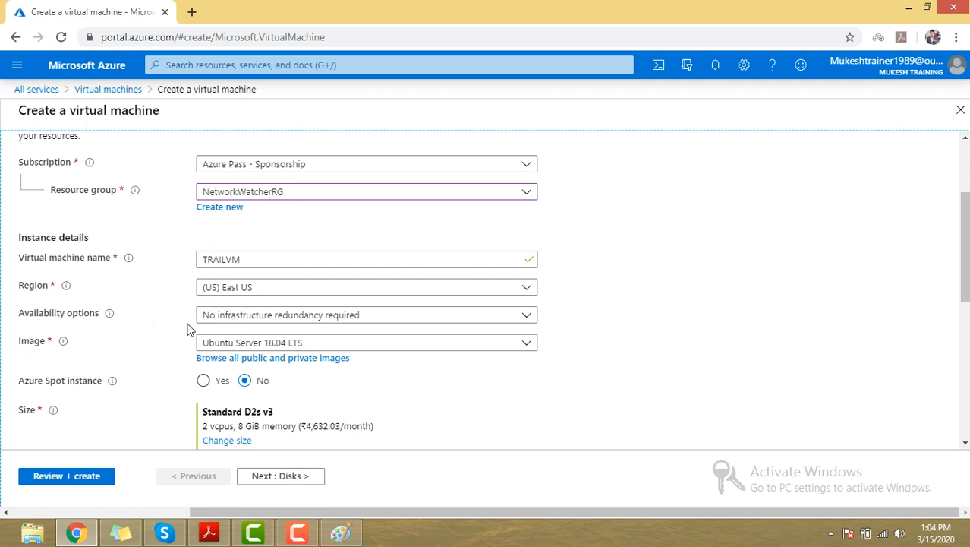
click(257, 320)
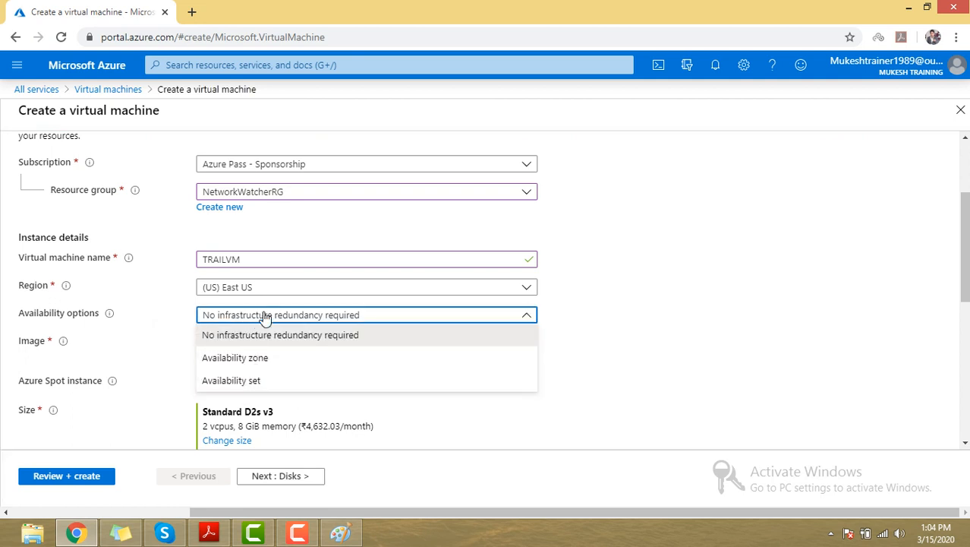
click(265, 317)
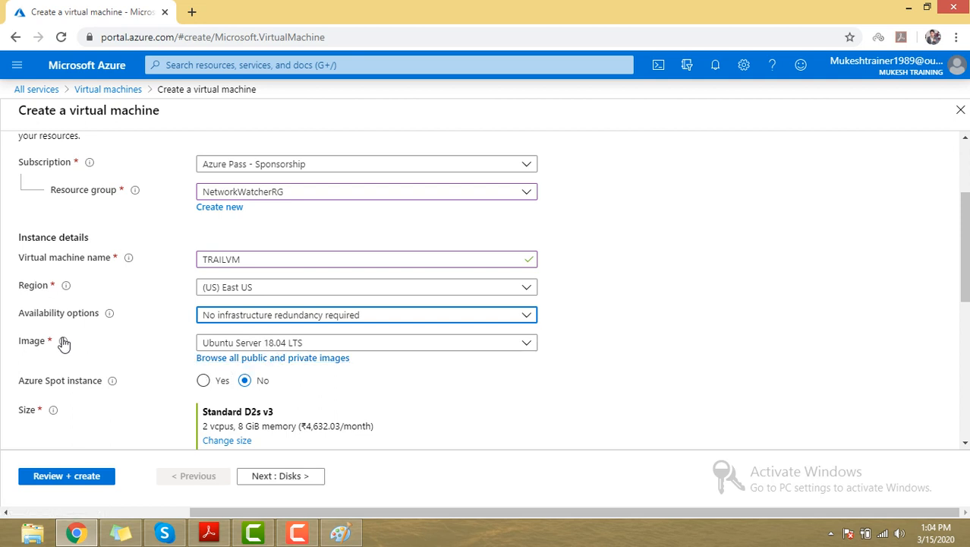
Set the virtual machine's image to Windows 10 Pro, Version 1809
click(282, 343)
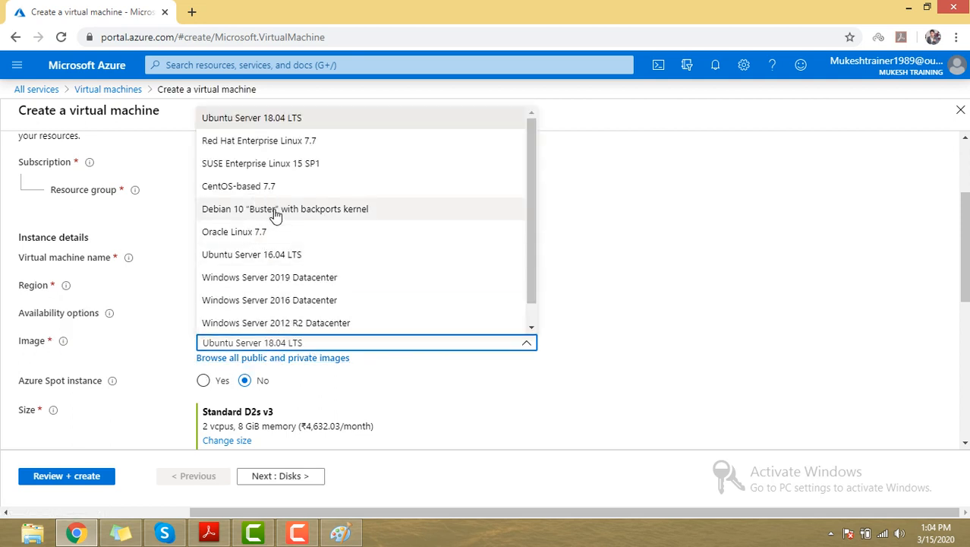
scroll(275, 216, down, 1)
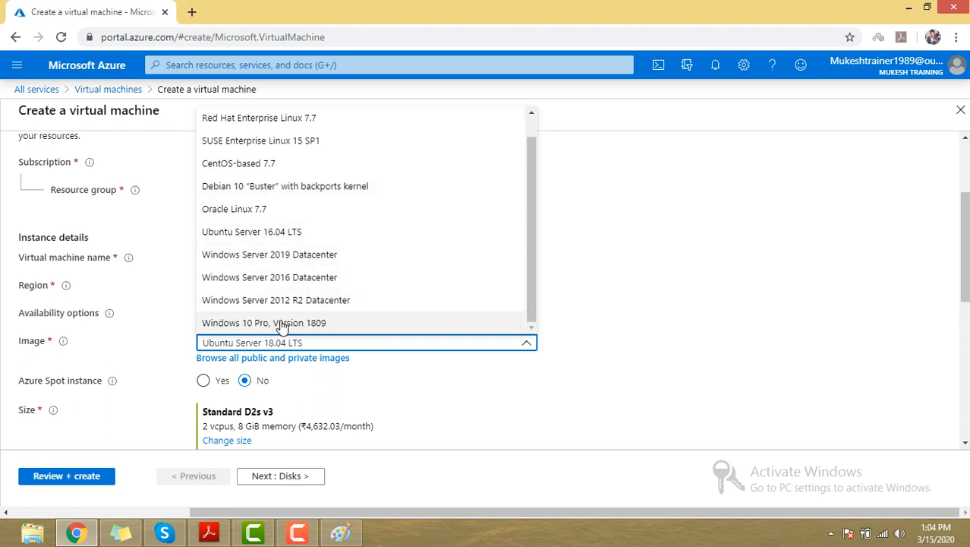
click(230, 324)
Compare the available VM sizes by RAM, data disks and monthly cost, and select the A1_v2 size
scroll(249, 314, down, 2)
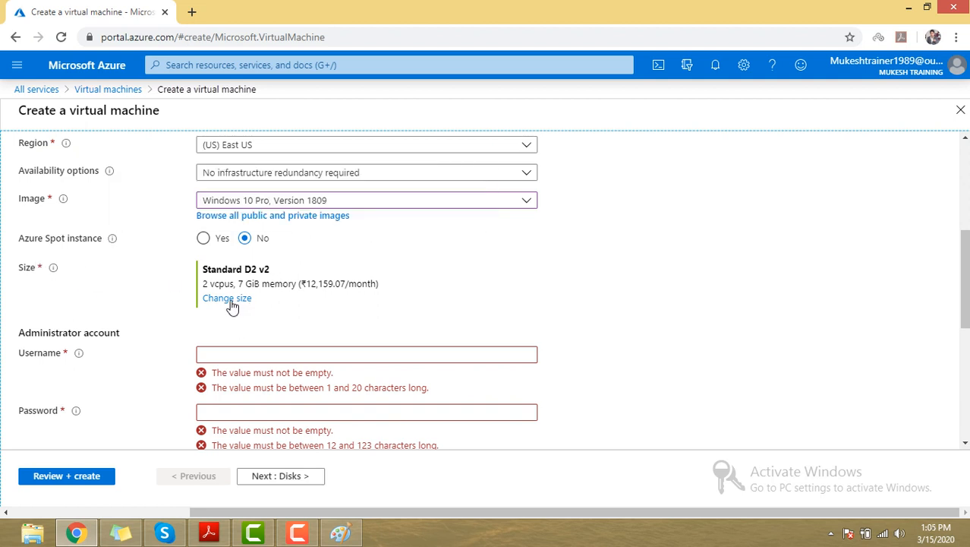
click(230, 299)
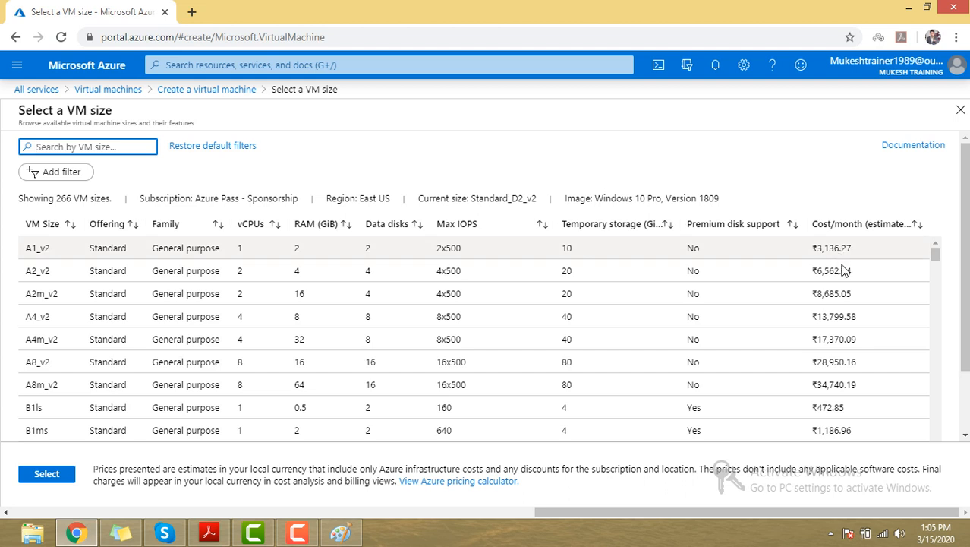
drag(819, 250, 842, 243)
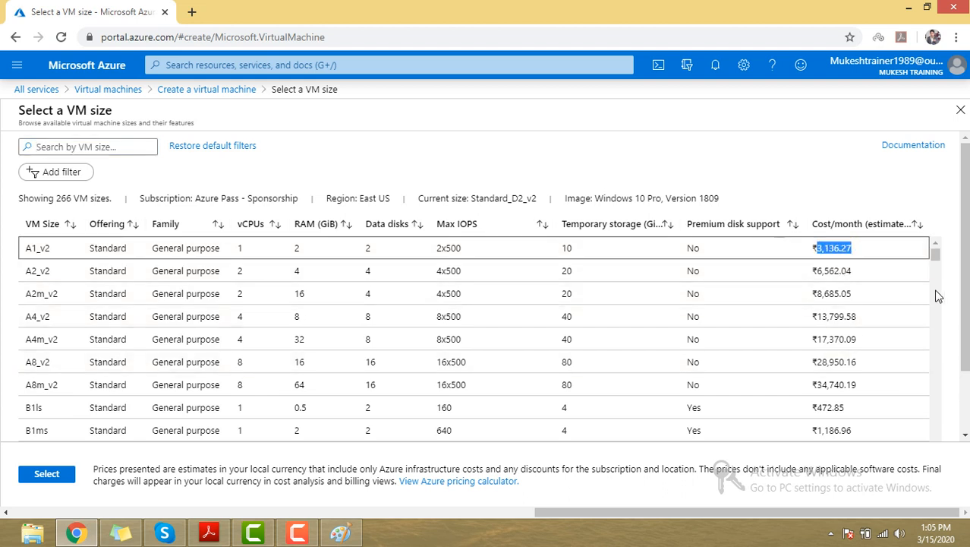
drag(939, 251, 936, 276)
drag(936, 279, 934, 315)
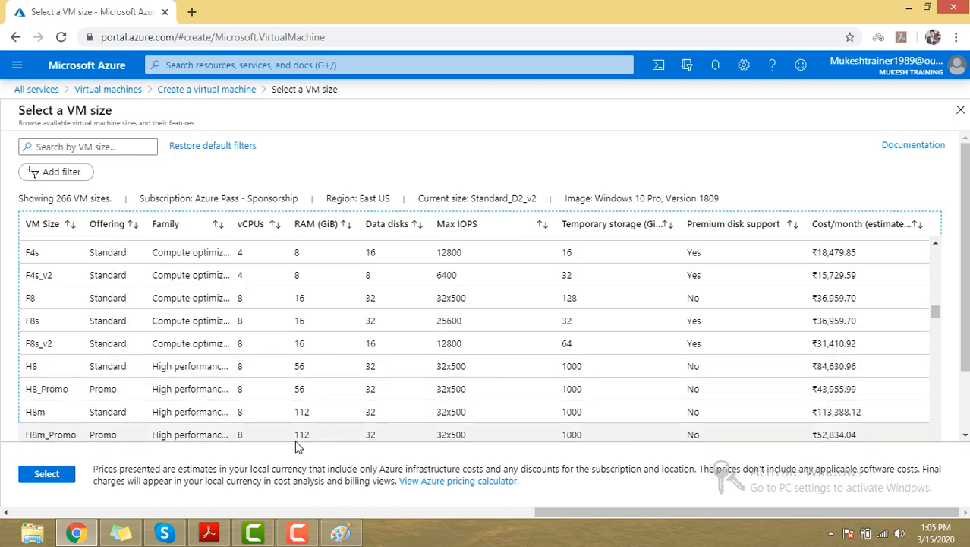
drag(295, 438, 307, 433)
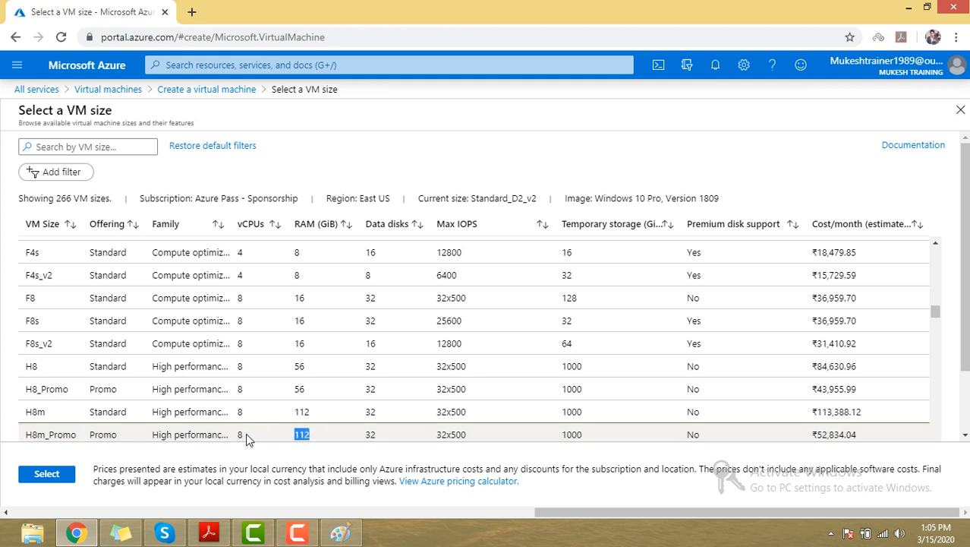
double_click(369, 435)
drag(938, 319, 938, 254)
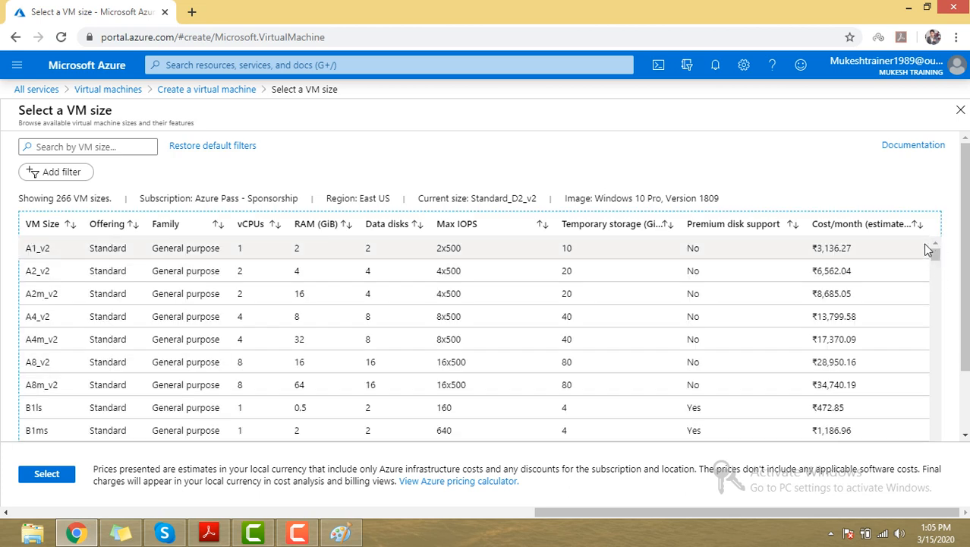
click(134, 247)
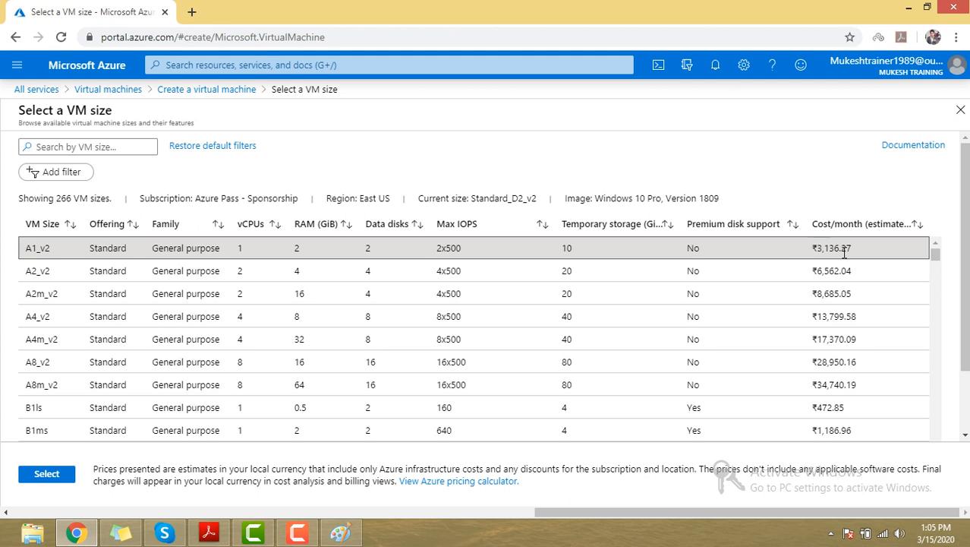
click(47, 473)
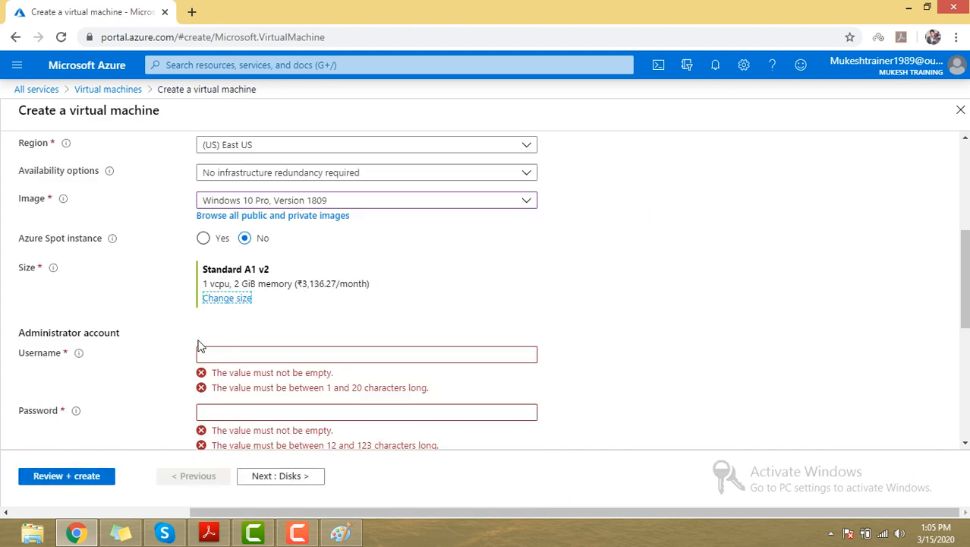
Enter the administrator account's username and password, and repeat the password to confirm it
click(273, 353)
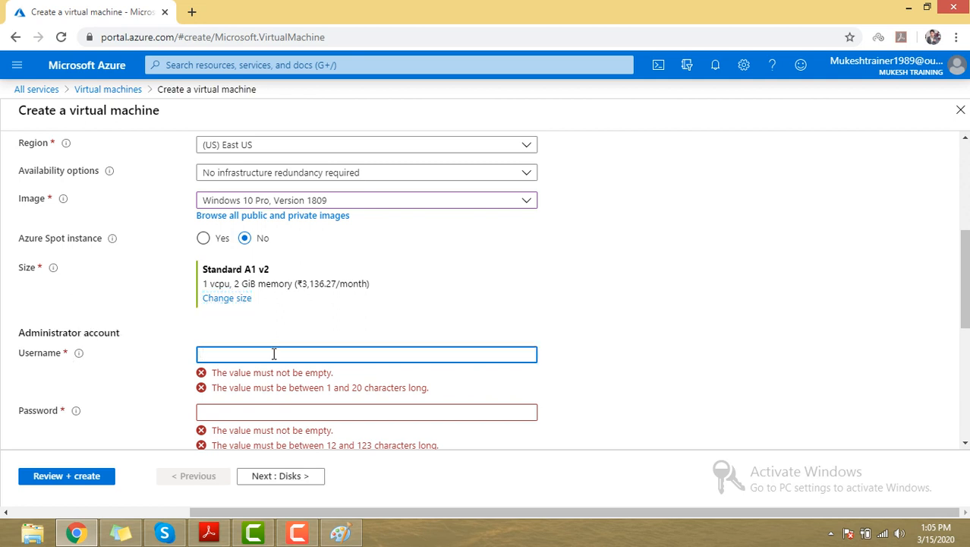
text(MUKESH)
key(Tab)
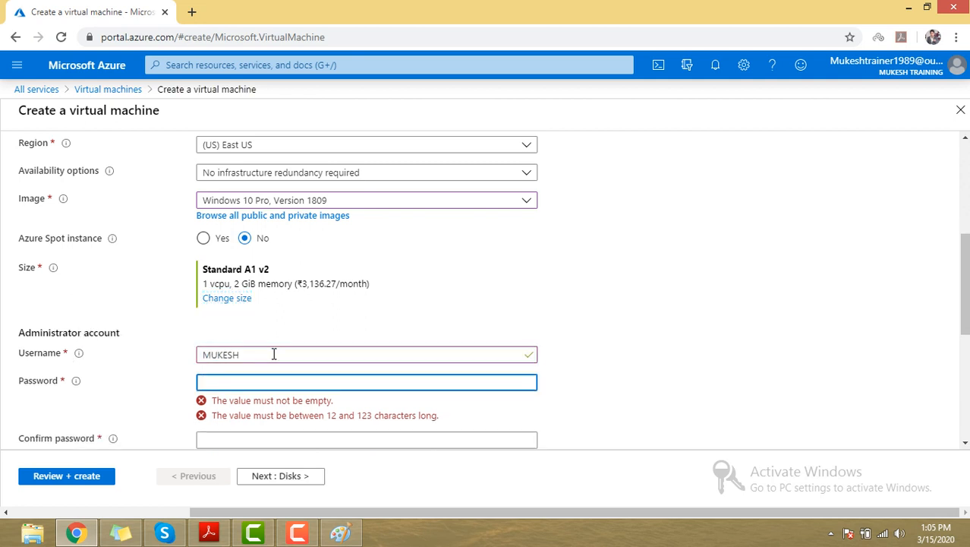
text(••••)
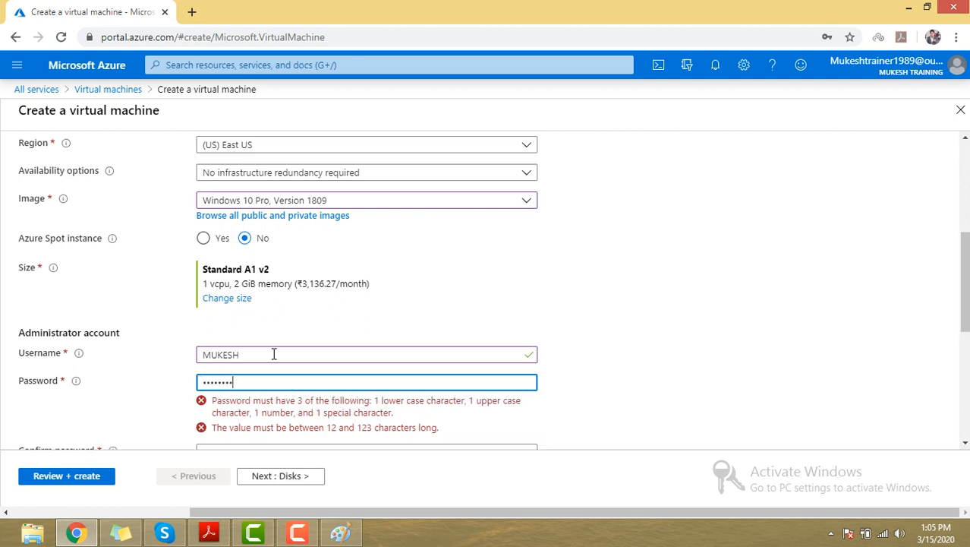
text(•)
key(Tab)
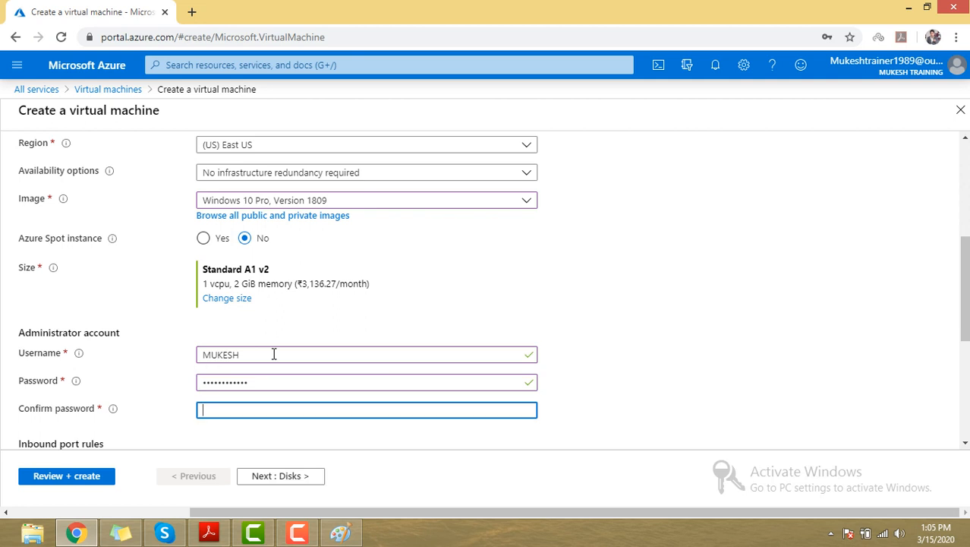
text(••••)
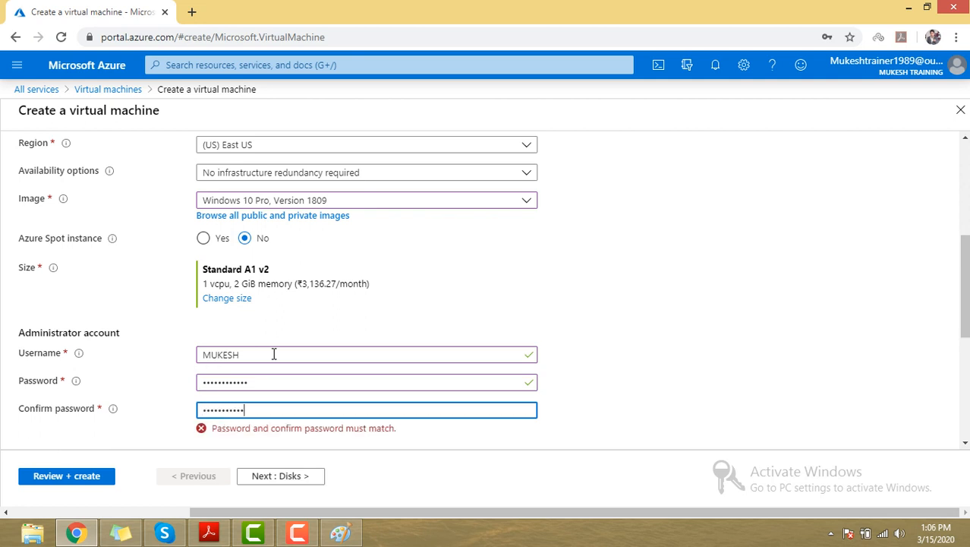
text(•)
click(763, 296)
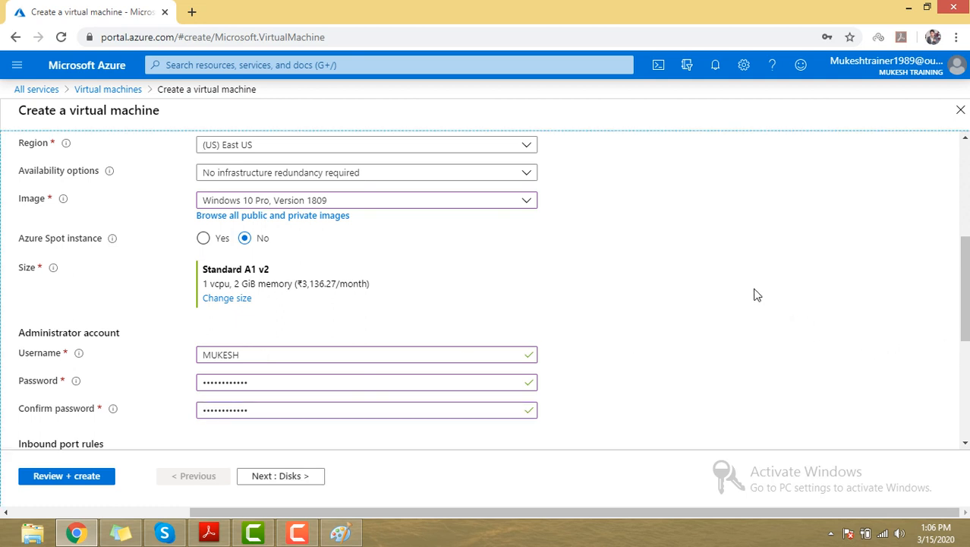
Try None for the public inbound ports, and restore Allow selected ports with RDP (3389)
scroll(753, 292, down, 2)
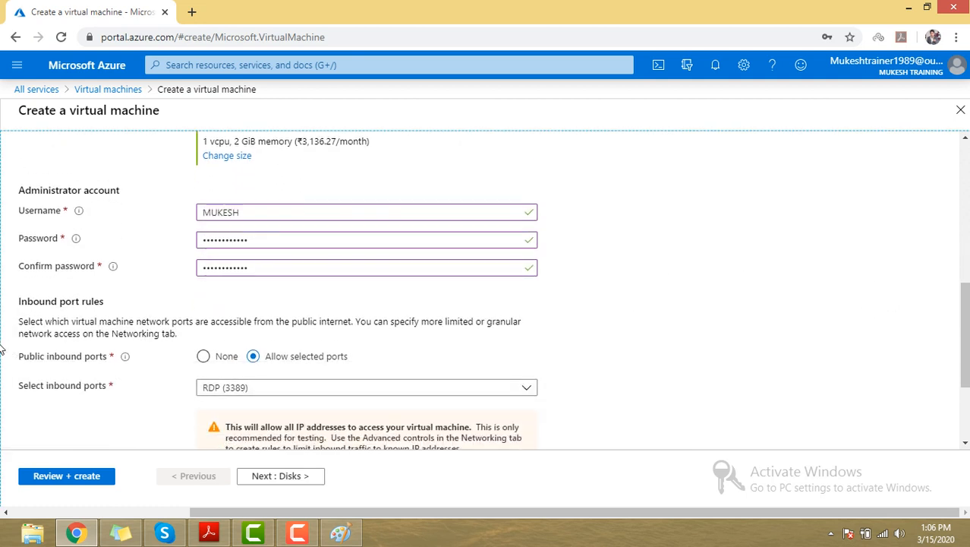
click(205, 358)
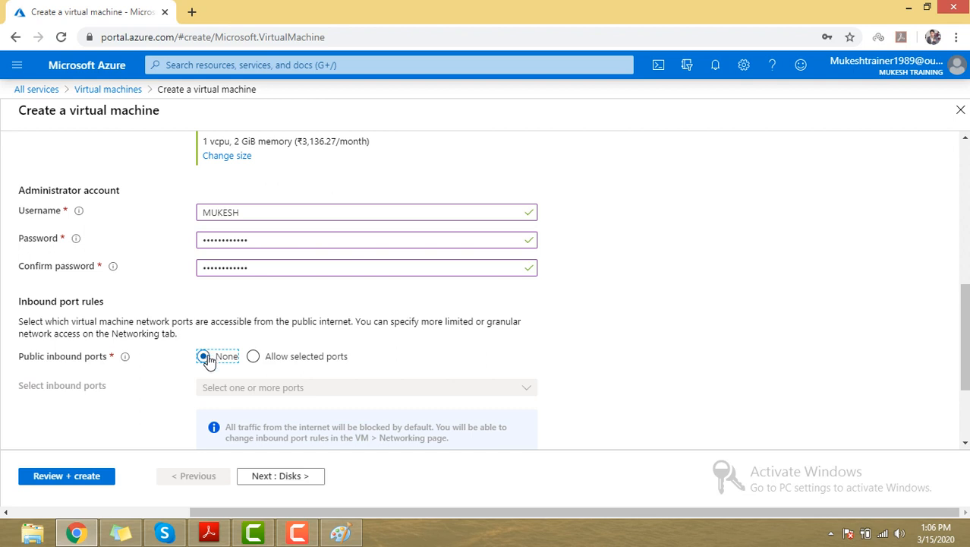
click(275, 358)
click(278, 388)
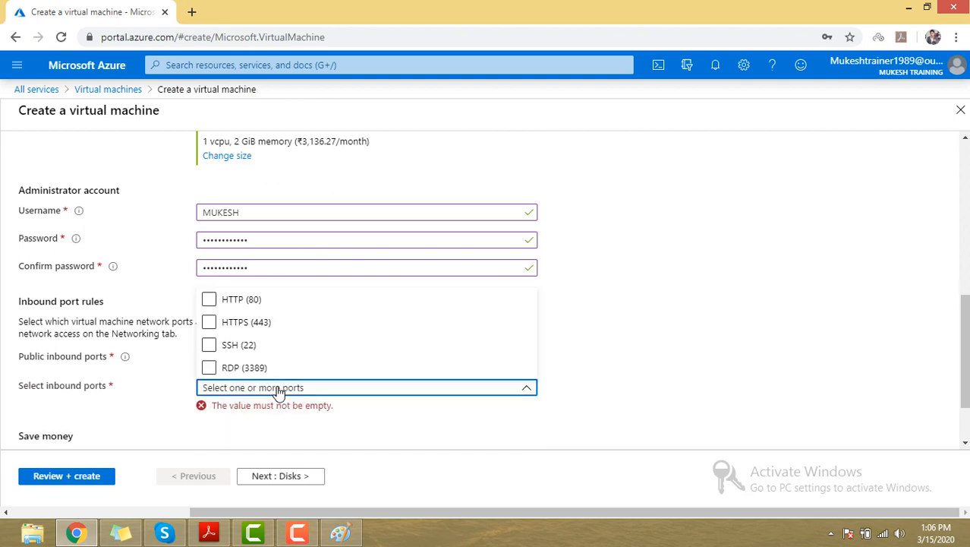
click(248, 368)
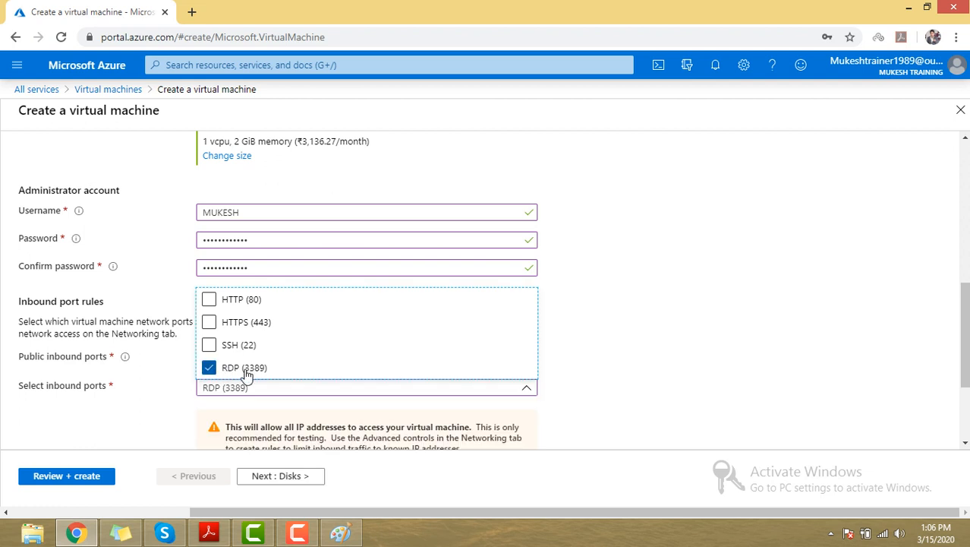
click(730, 368)
Review the inbound port choices and add SSH (22), HTTPS (443) and HTTP (80) to the allowed ports
scroll(597, 381, down, 1)
scroll(596, 381, down, 2)
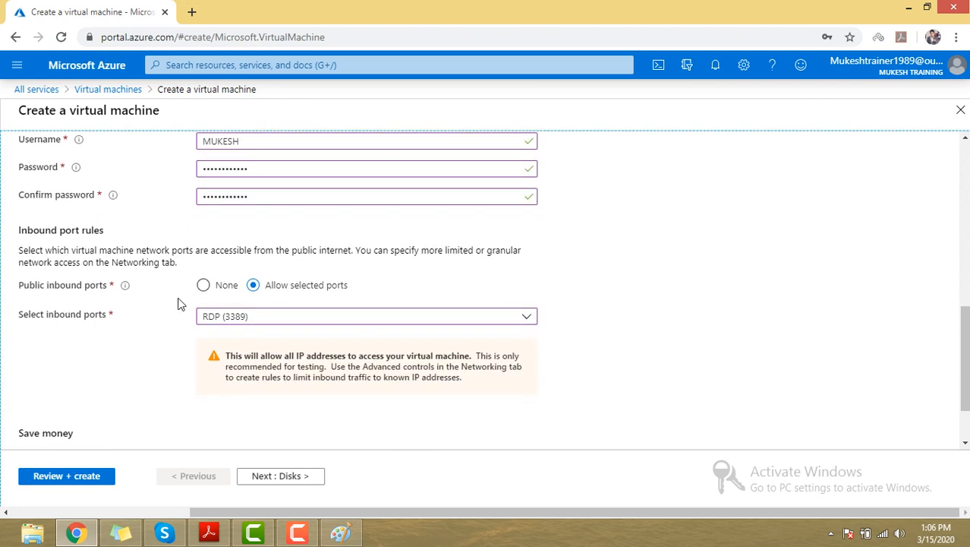
click(290, 321)
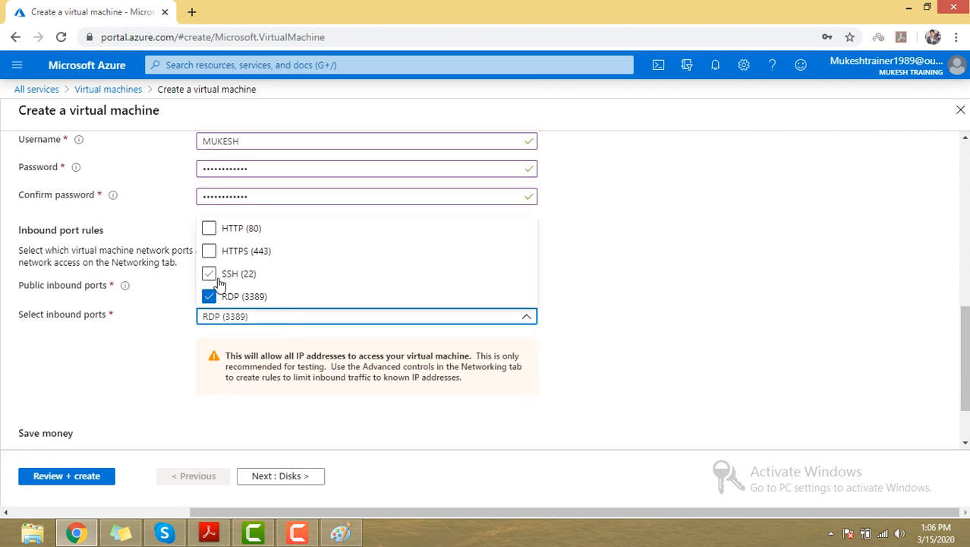
click(660, 296)
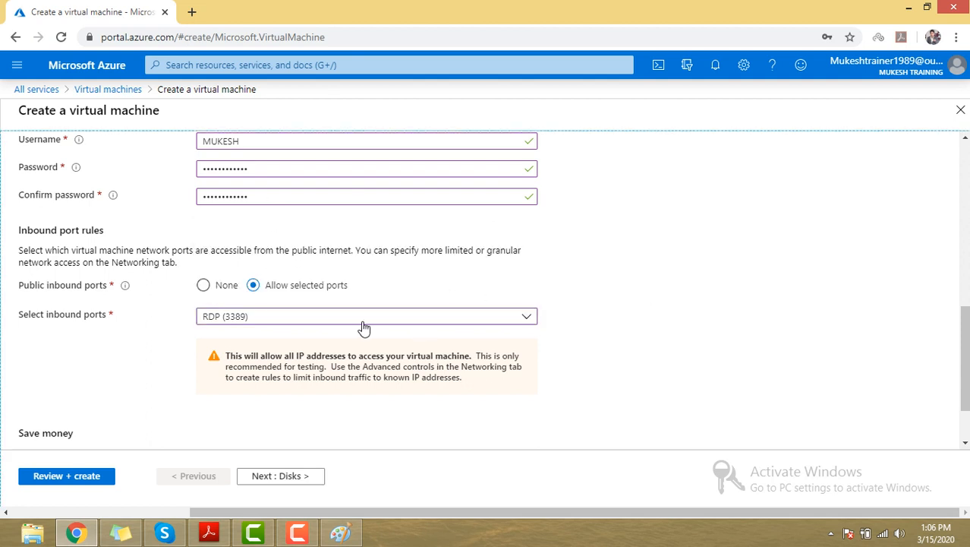
click(265, 322)
click(246, 271)
click(241, 250)
click(238, 227)
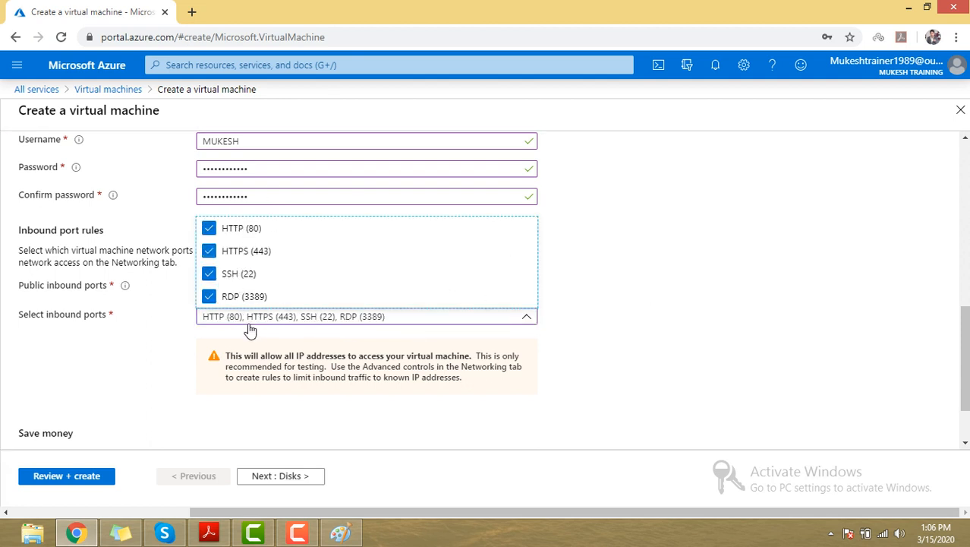
Remove SSH (22), HTTPS (443) and HTTP (80) from the allowed inbound ports, leaving only RDP (3389)
click(249, 274)
click(243, 251)
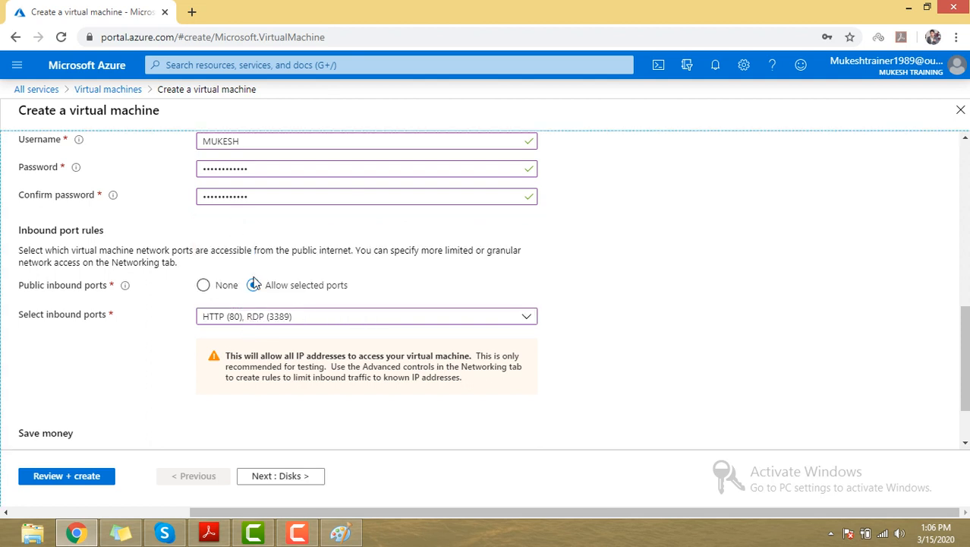
click(268, 315)
click(238, 227)
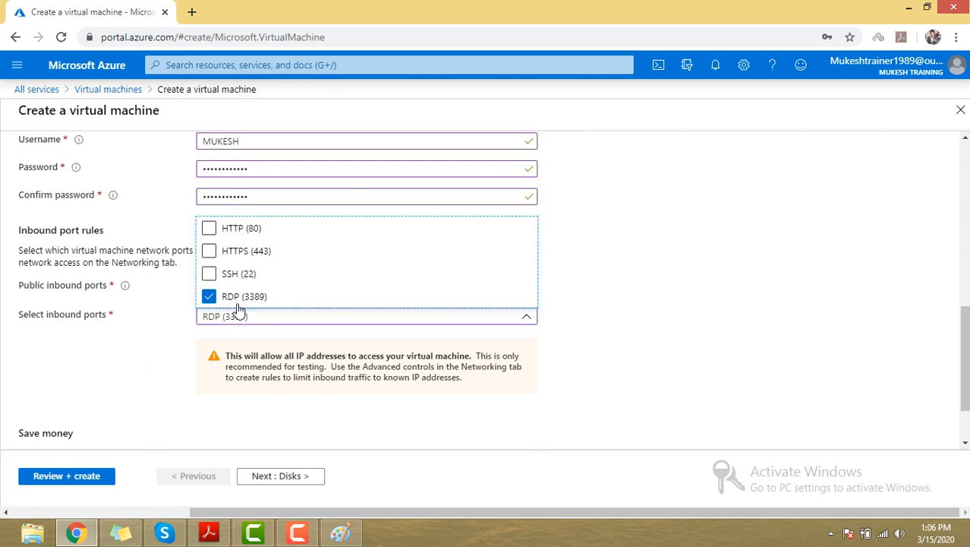
click(792, 369)
Look over the inbound port choices once more without changing the selection
scroll(508, 322, down, 1)
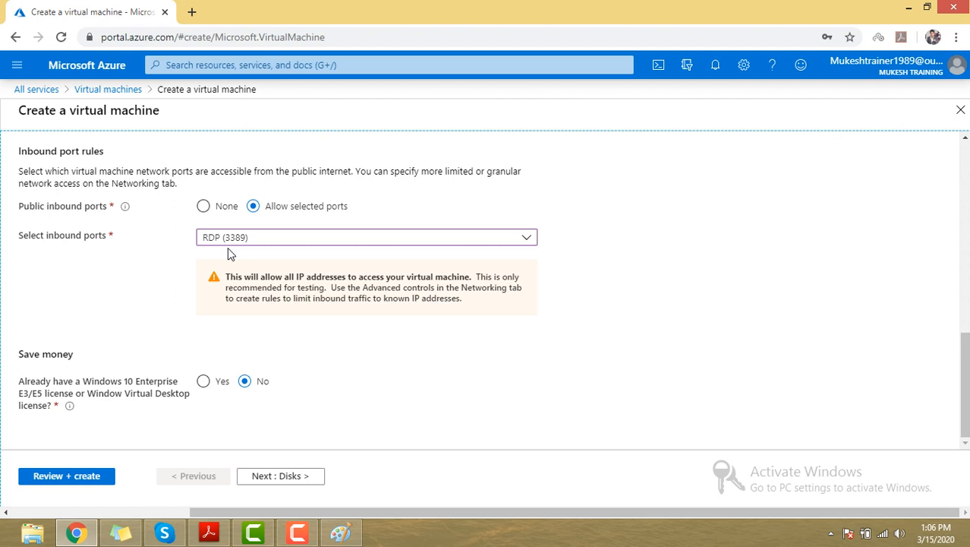
click(257, 238)
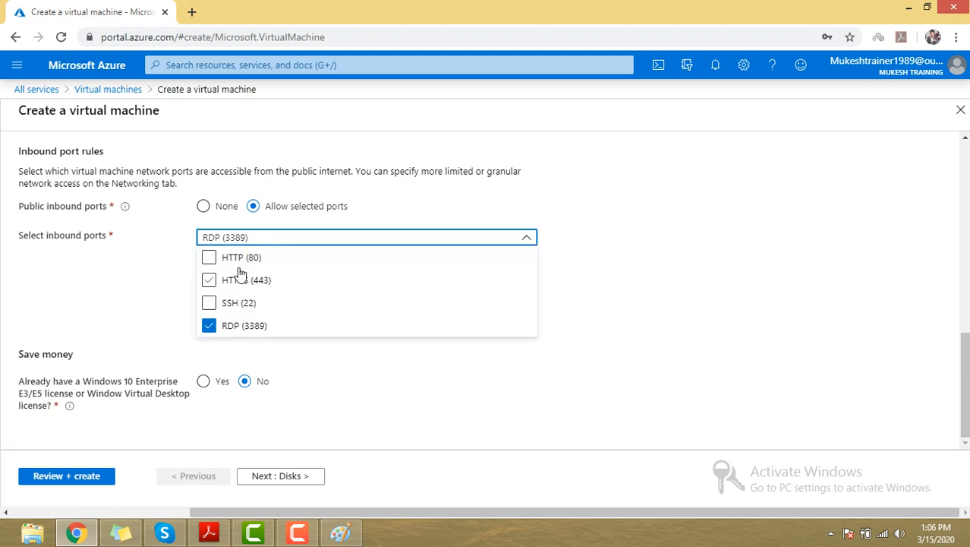
click(774, 313)
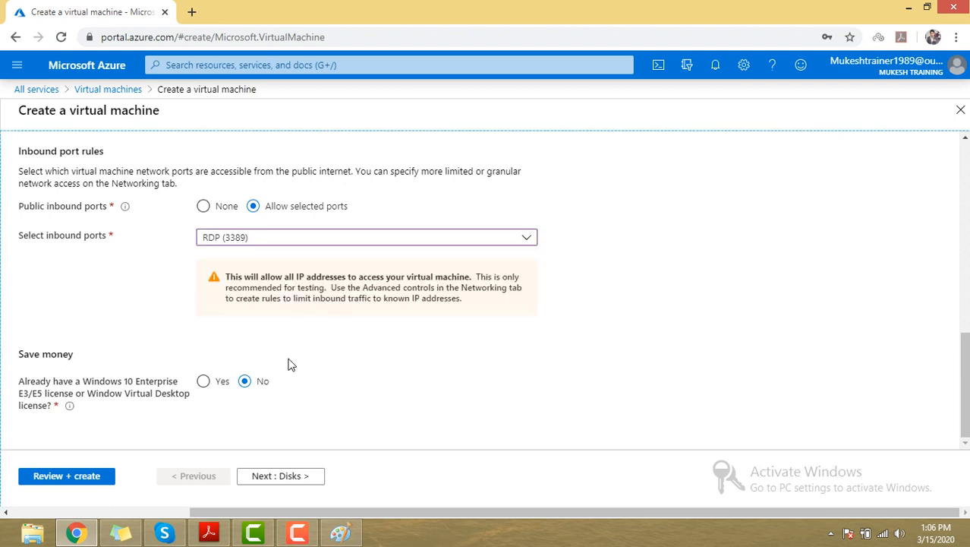
Proceed to the disk settings and keep Standard SSD as the OS disk type
drag(52, 406, 25, 382)
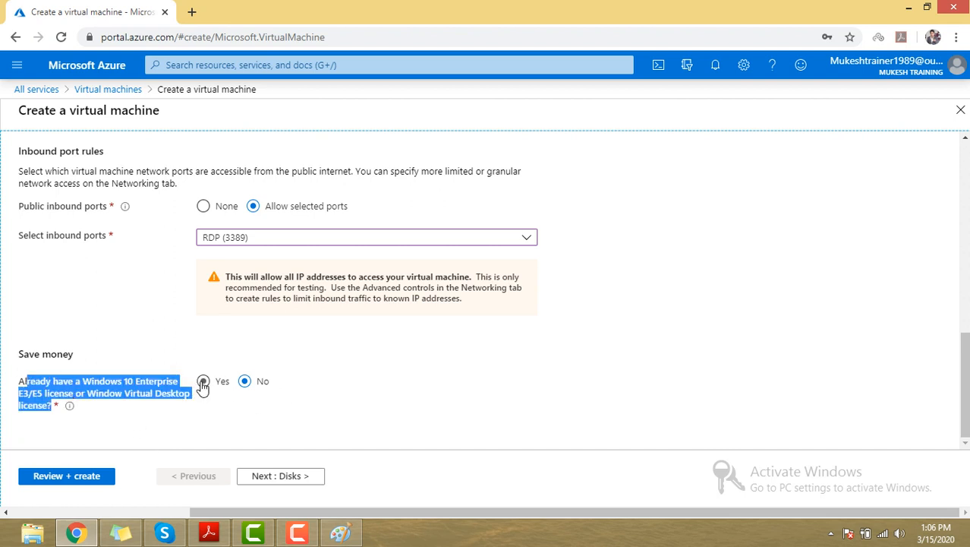
click(273, 480)
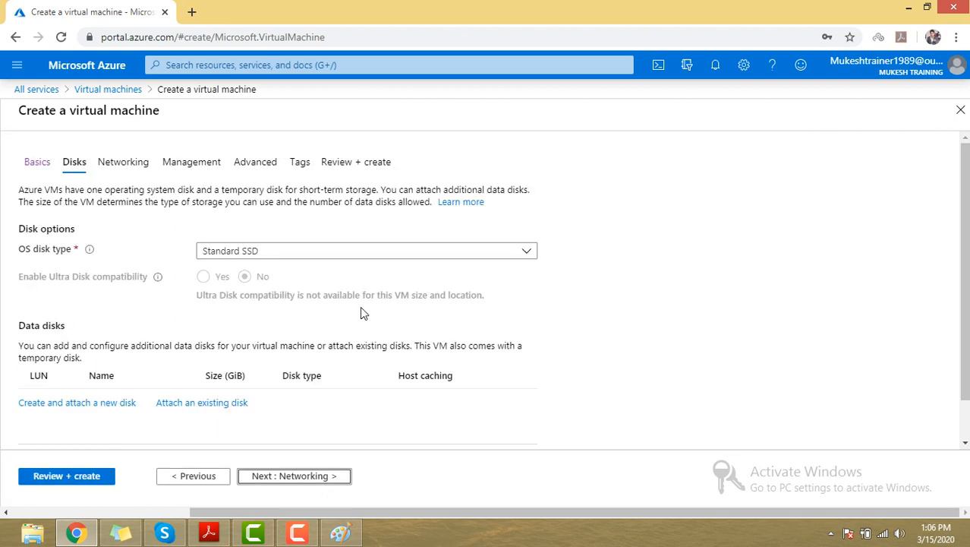
click(325, 257)
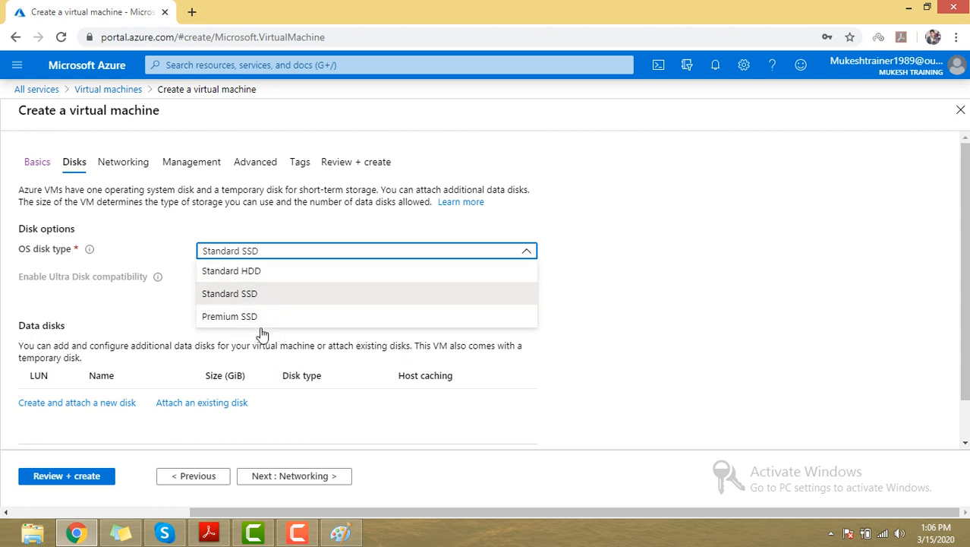
click(227, 295)
click(607, 304)
Expand the advanced disk options and examine the managed disk and ephemeral OS disk settings
scroll(603, 297, down, 1)
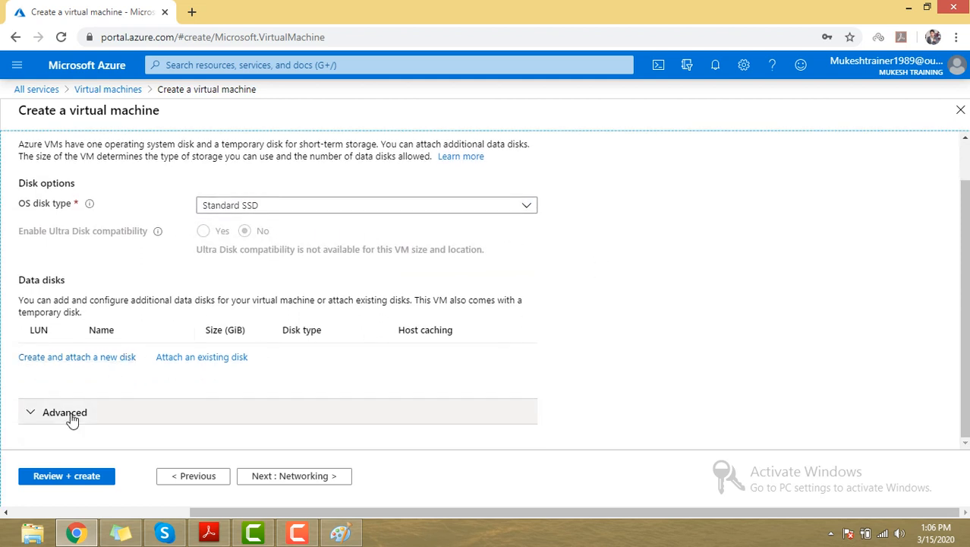
click(70, 416)
scroll(82, 383, down, 2)
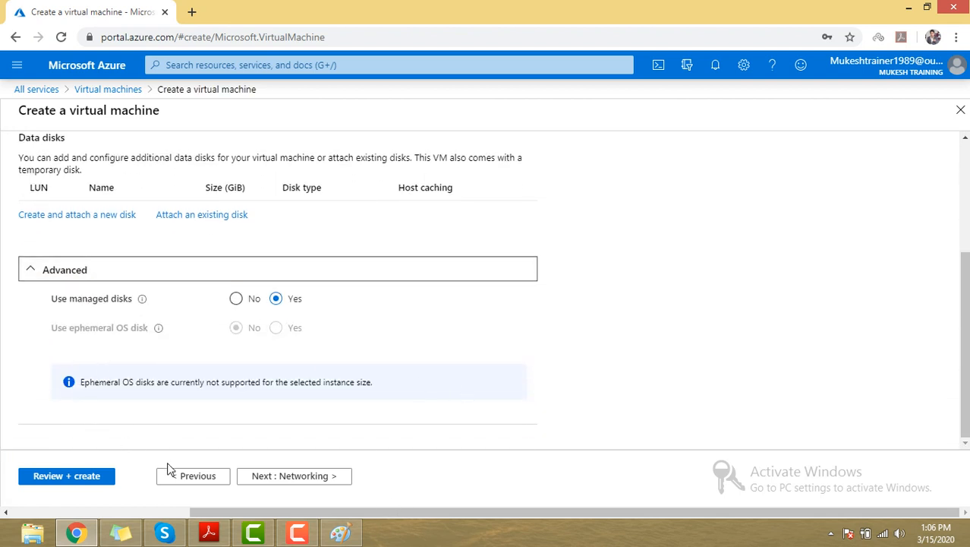
Proceed to the networking settings and keep the default (10.0.1.0/24) subnet of the NetworkWatcherRG-vnet virtual network
click(260, 478)
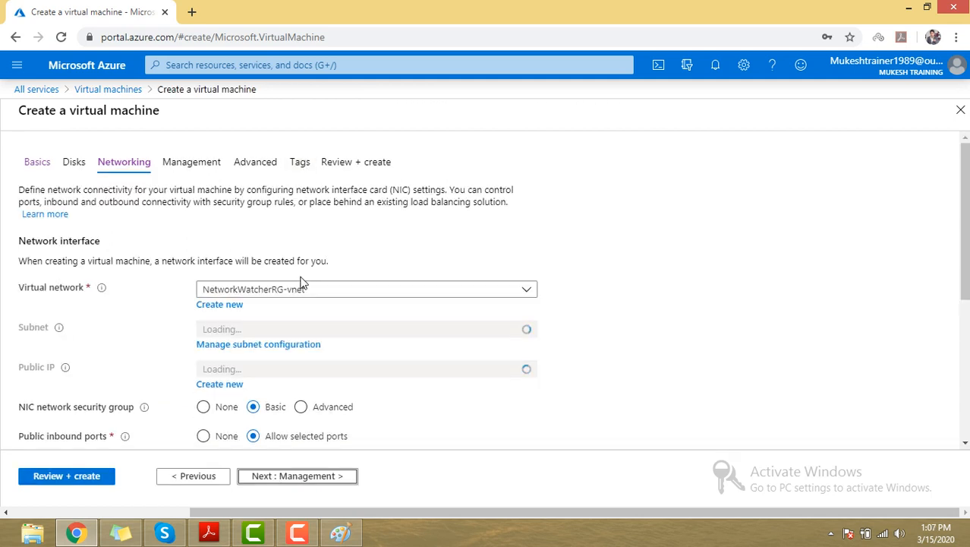
scroll(297, 263, down, 1)
click(19, 217)
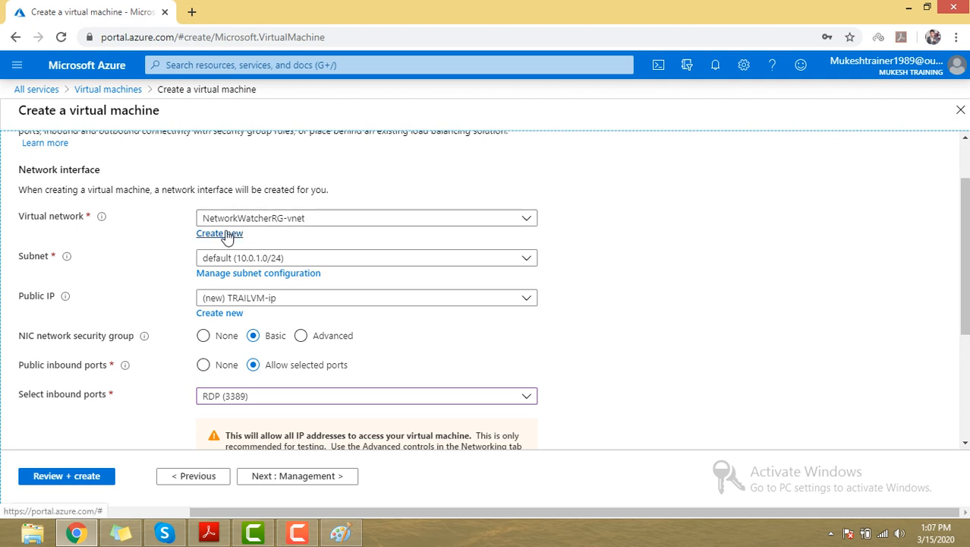
click(357, 260)
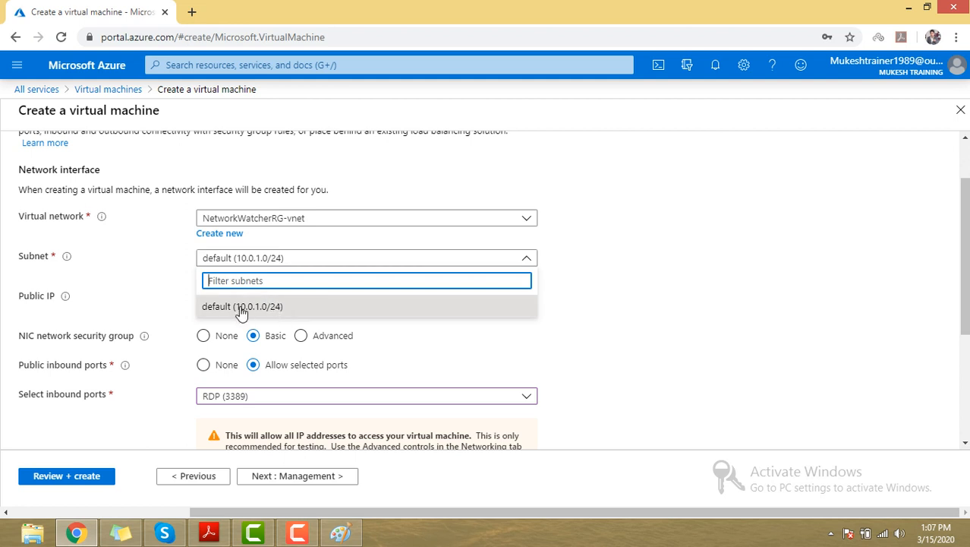
click(417, 309)
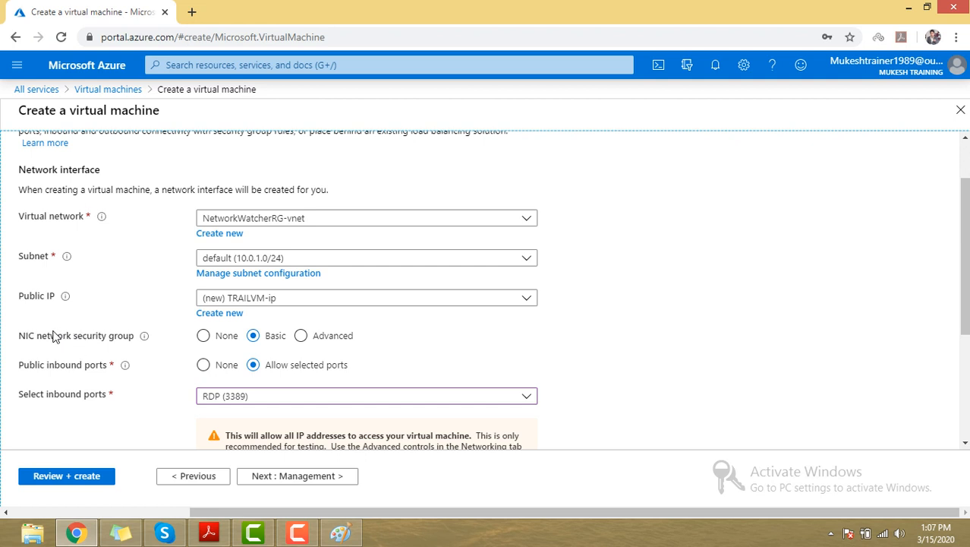
Look over the NIC network security group and public inbound port settings, and proceed to the management settings
drag(19, 337, 133, 343)
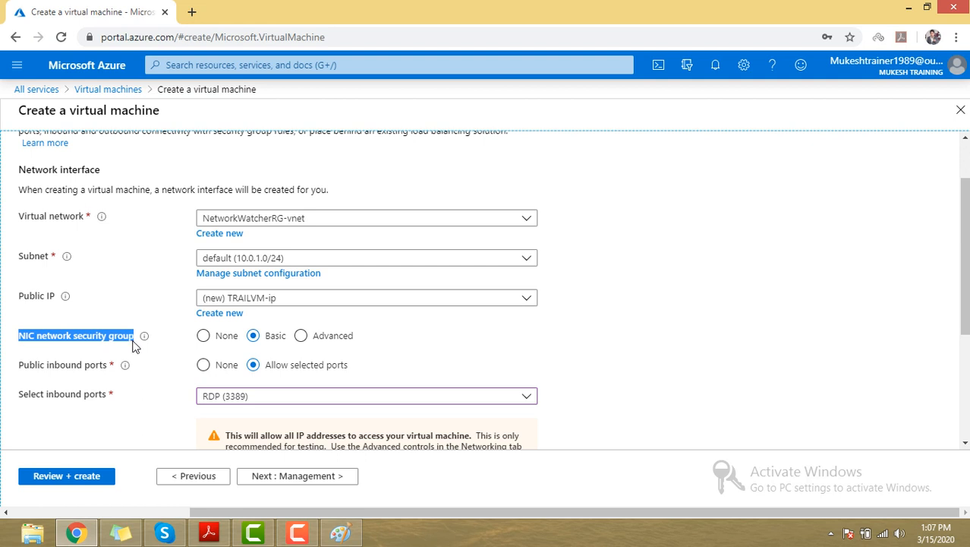
drag(37, 366, 164, 355)
click(811, 366)
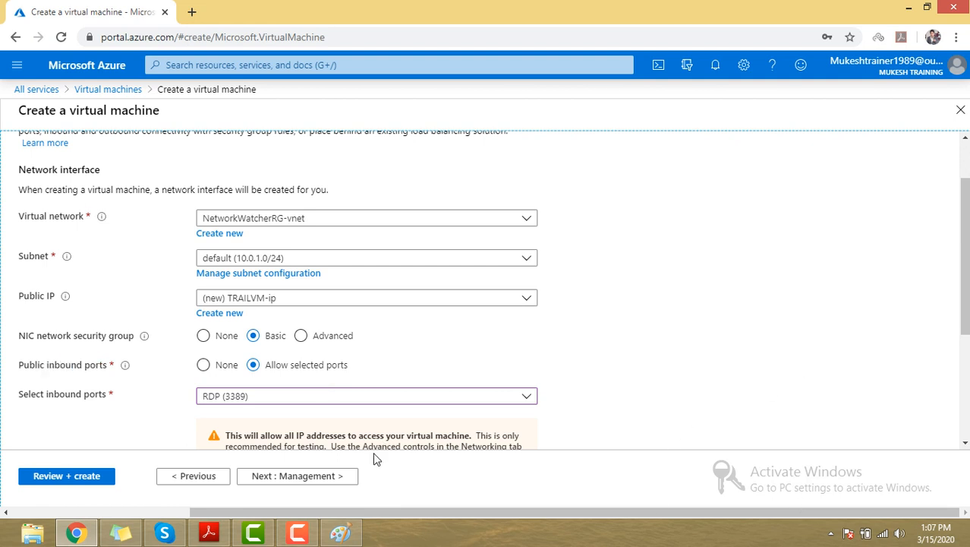
click(271, 478)
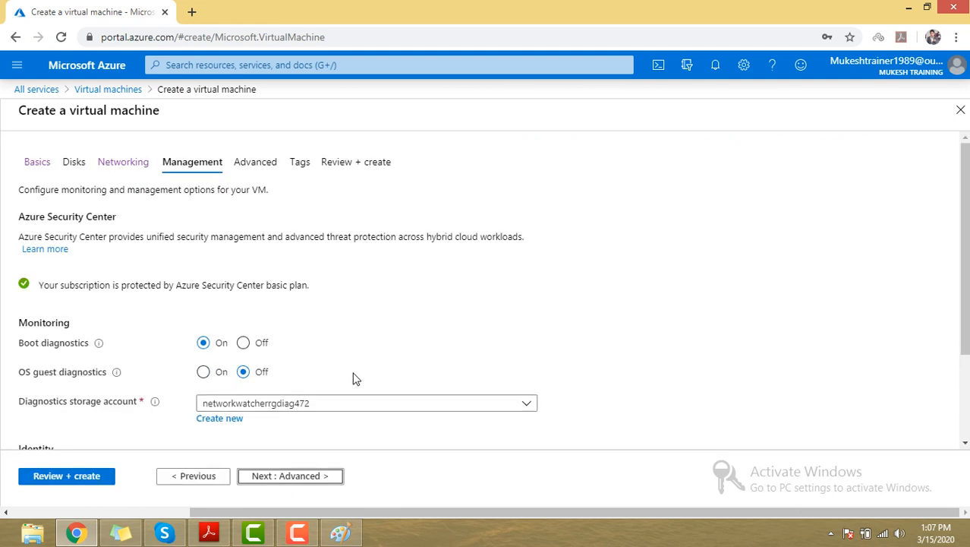
scroll(359, 342, down, 2)
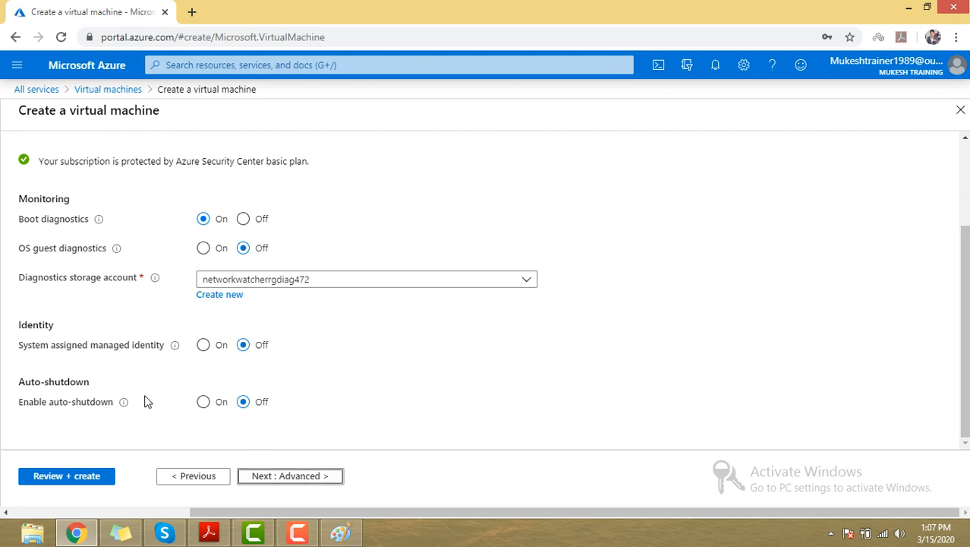
Try enabling auto-shutdown for the virtual machine, look over its options, and set it back to Off
click(203, 402)
scroll(209, 406, down, 1)
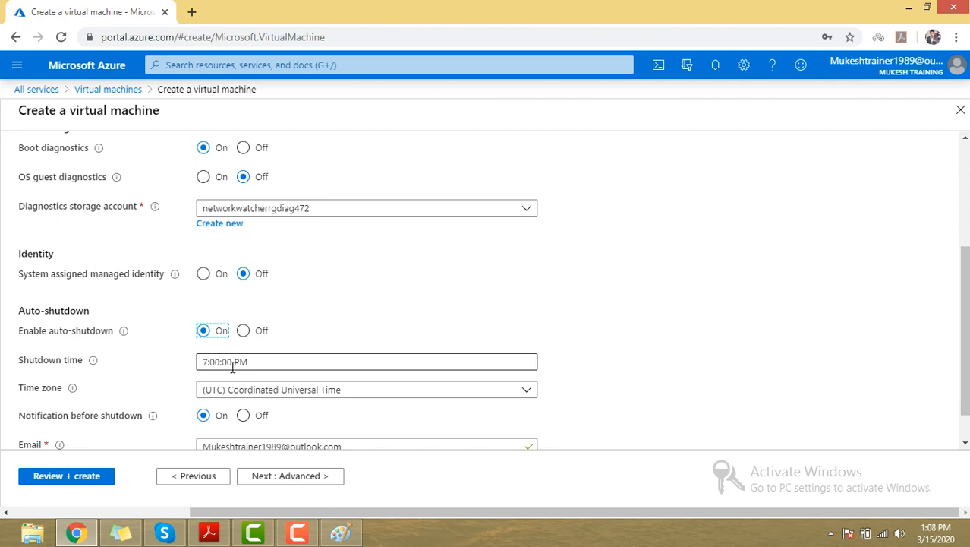
click(243, 330)
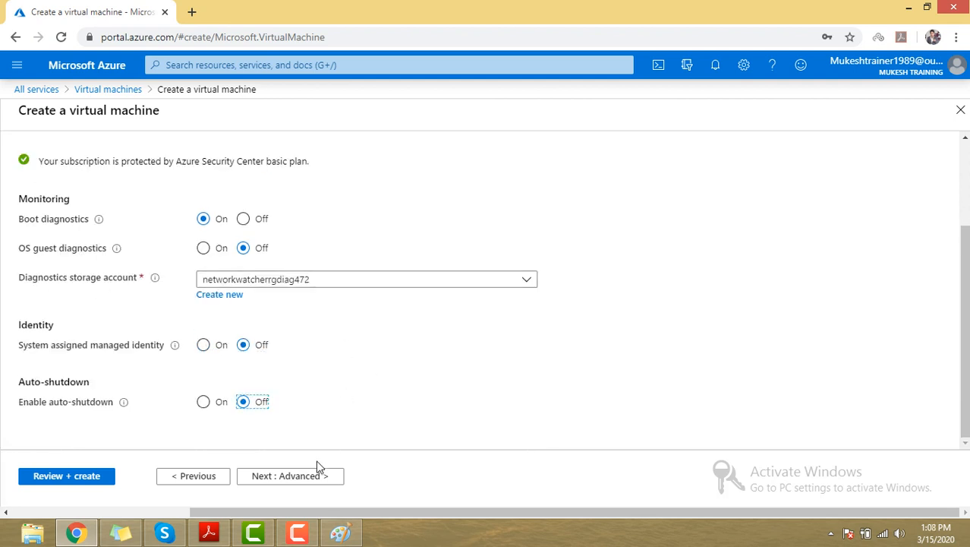
Proceed past the advanced settings and tags without changes to the final review of the virtual machine
click(292, 476)
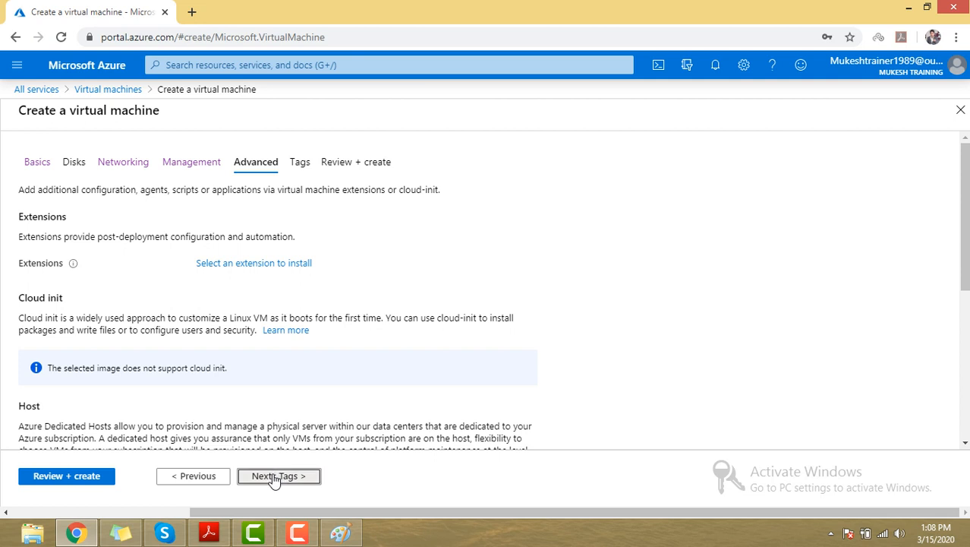
click(274, 477)
click(287, 476)
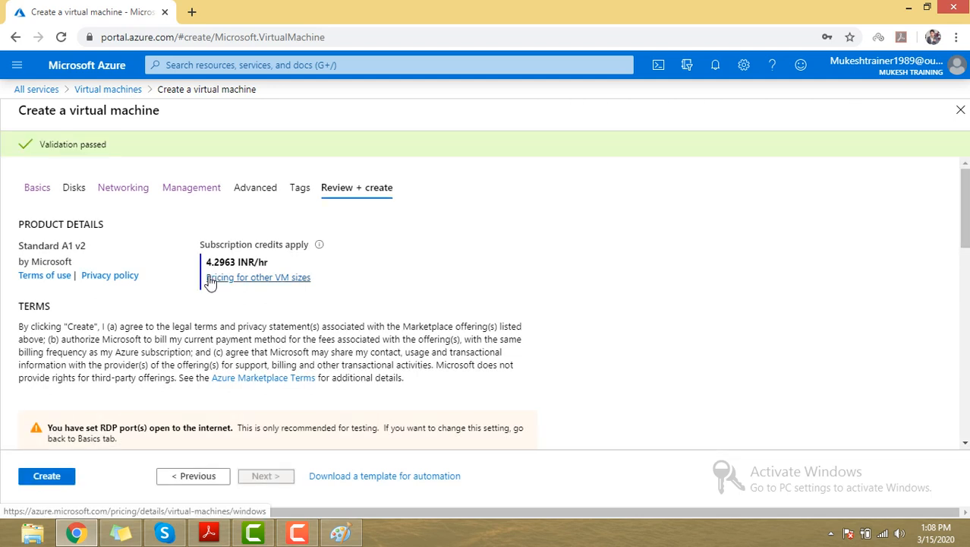
Check the hourly price of the Standard A1 v2 size and create the virtual machine
drag(206, 263, 265, 263)
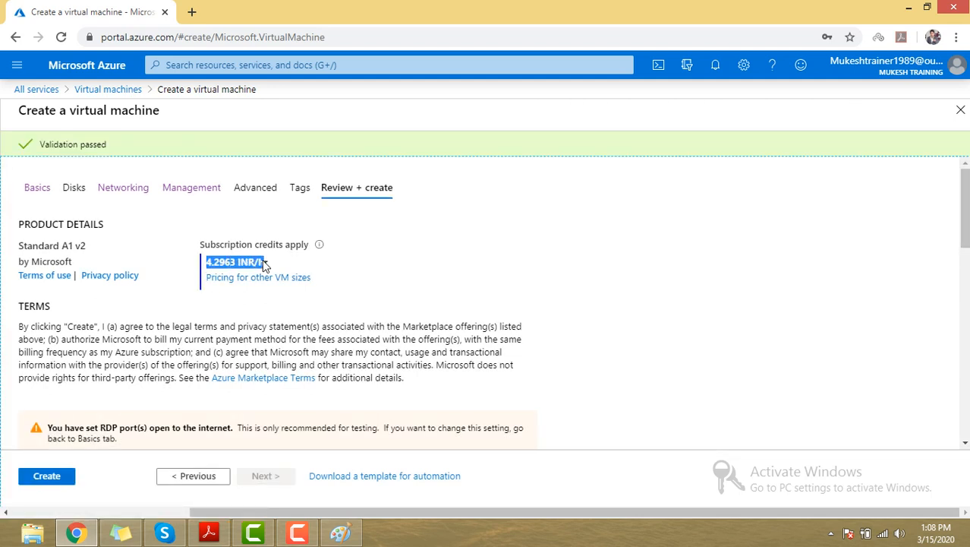
click(213, 271)
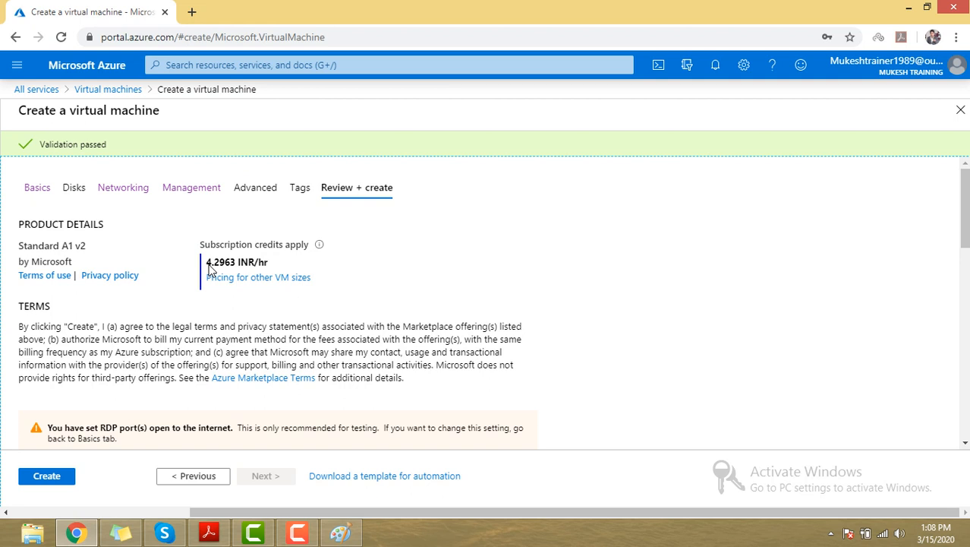
drag(207, 263, 270, 263)
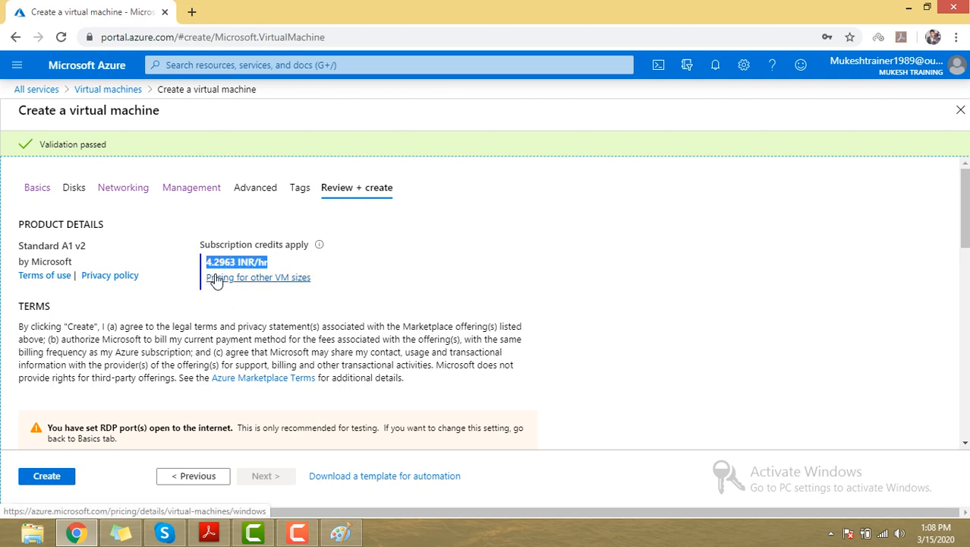
click(63, 475)
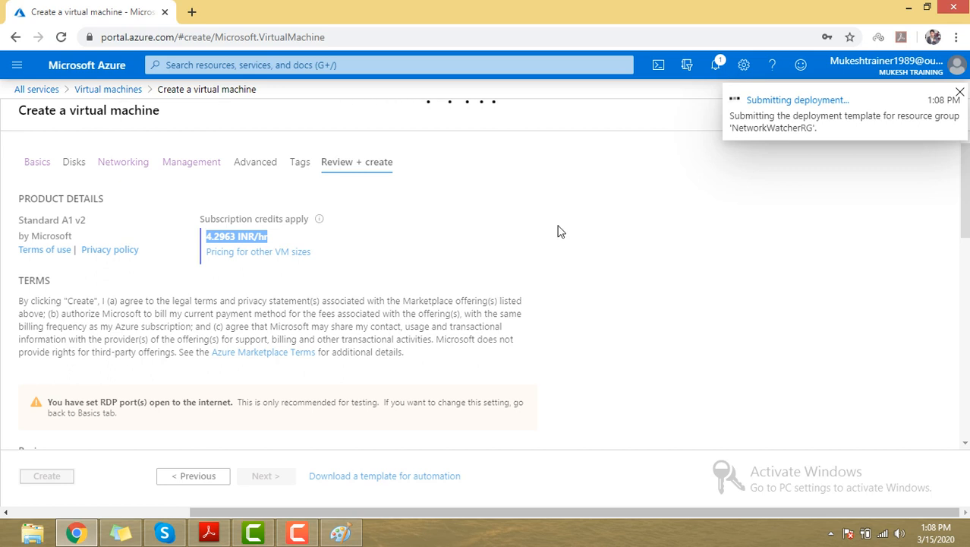
Check the progress of the virtual machine deployment in the notifications
click(720, 79)
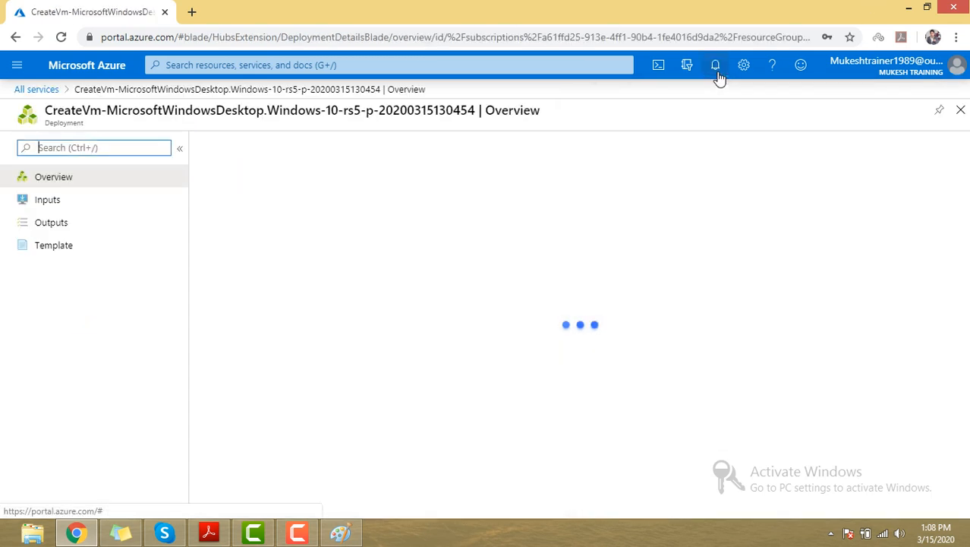
click(715, 68)
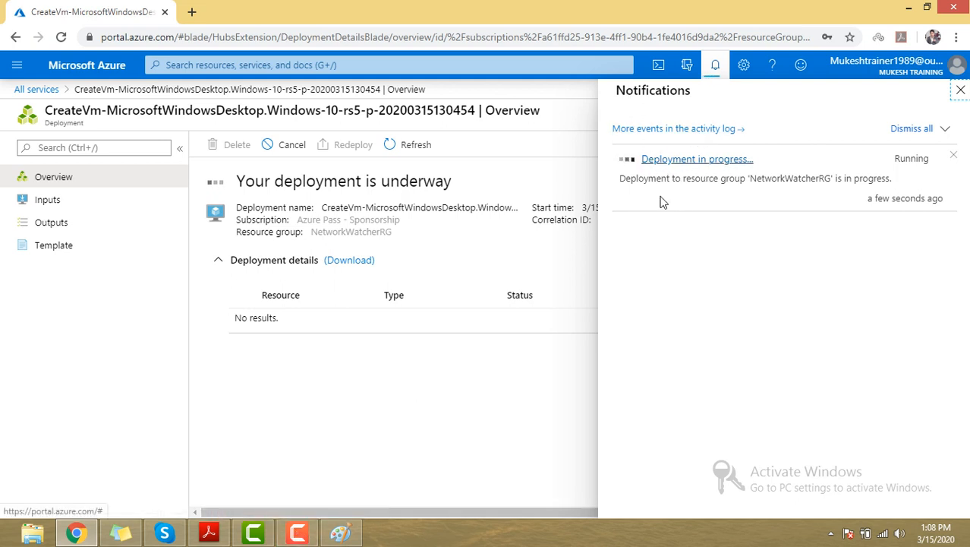
click(297, 533)
click(901, 471)
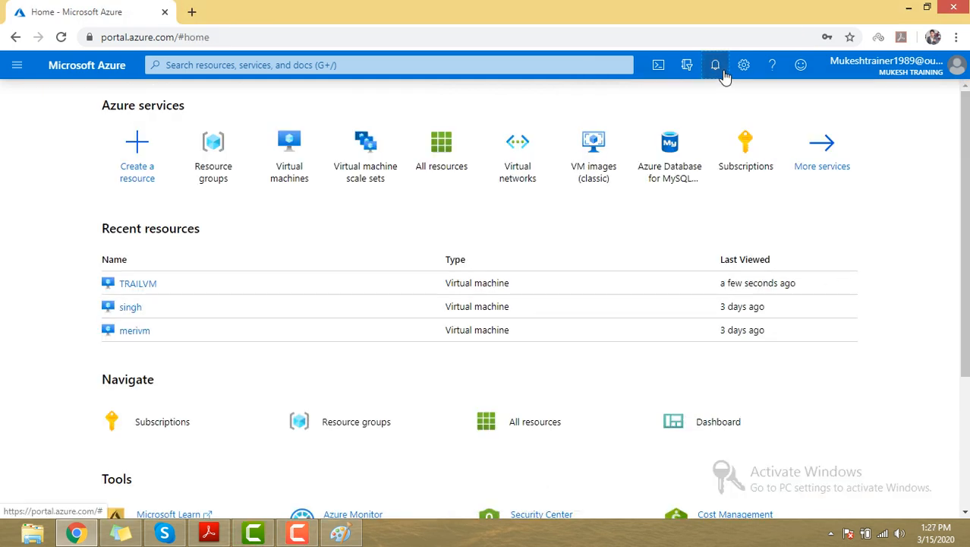
Pin the completed deployment to the dashboard from its notification, and open the TRAILVM resource
click(715, 66)
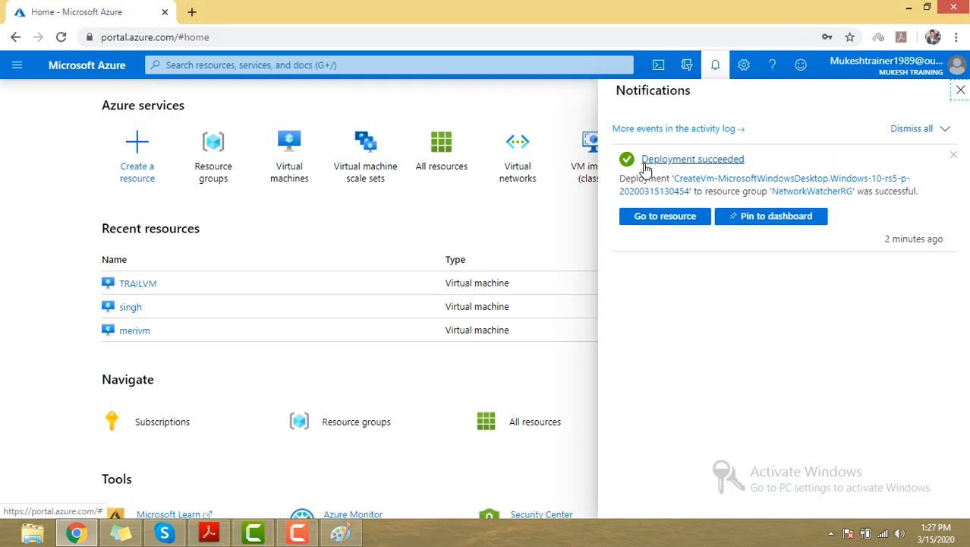
click(752, 218)
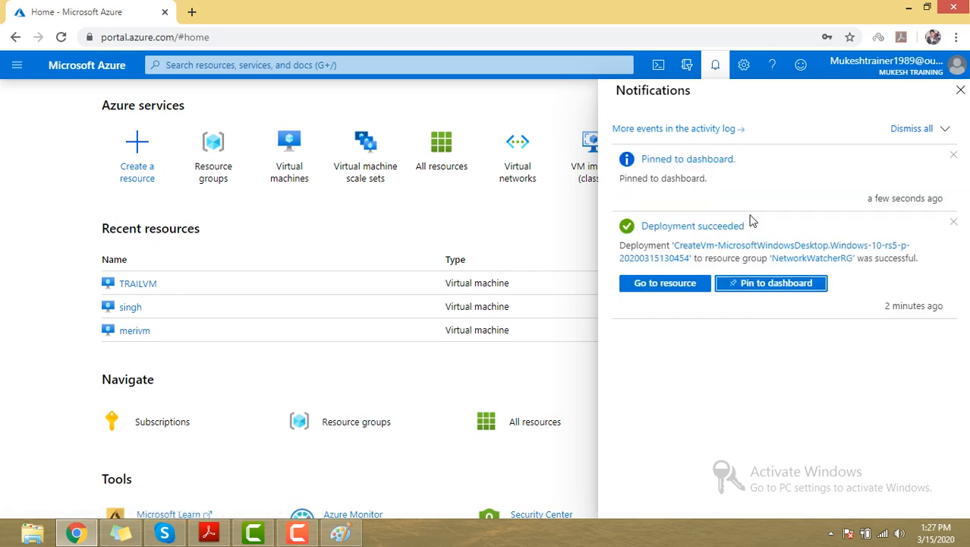
click(655, 291)
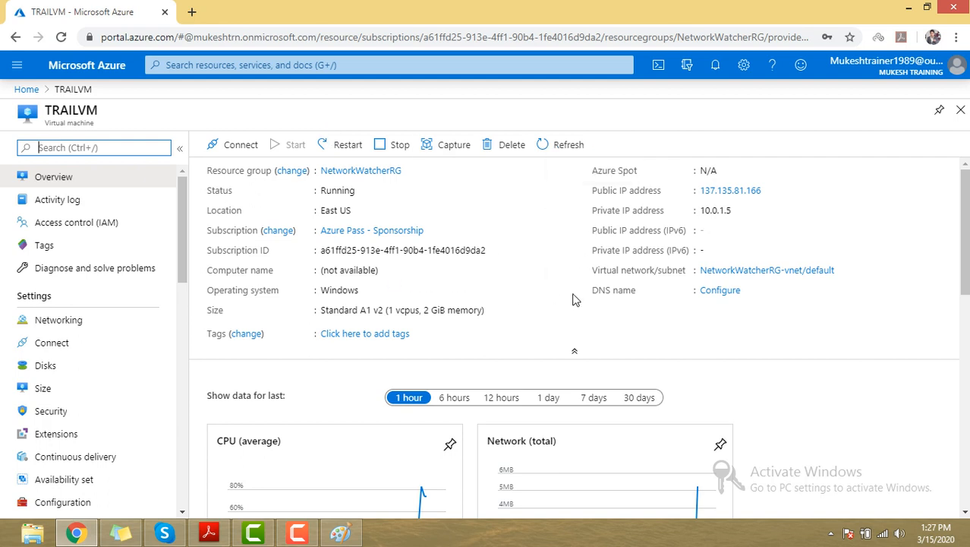
Examine the CPU, network, disk bytes and disk operations charts in the TRAILVM overview
scroll(575, 299, down, 1)
scroll(461, 350, down, 2)
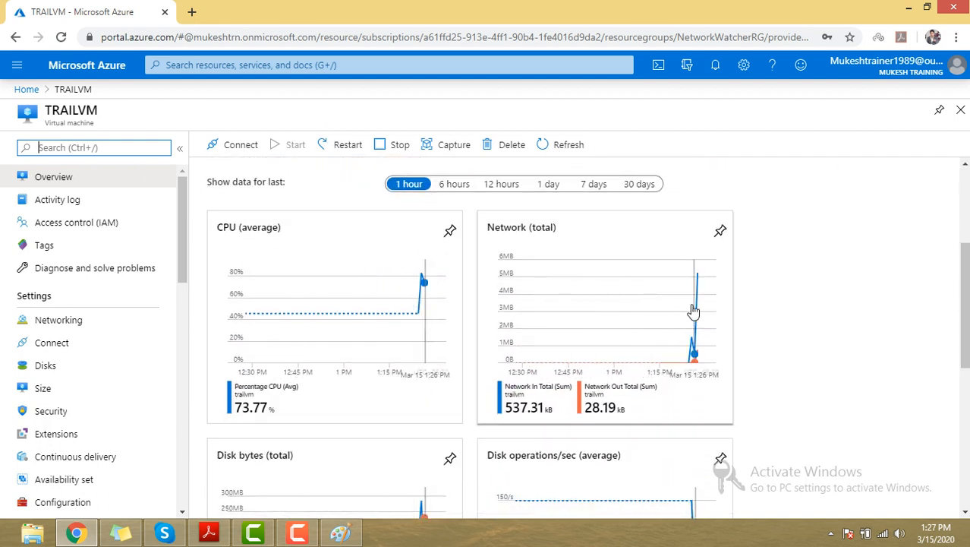
scroll(614, 362, down, 1)
scroll(613, 362, down, 1)
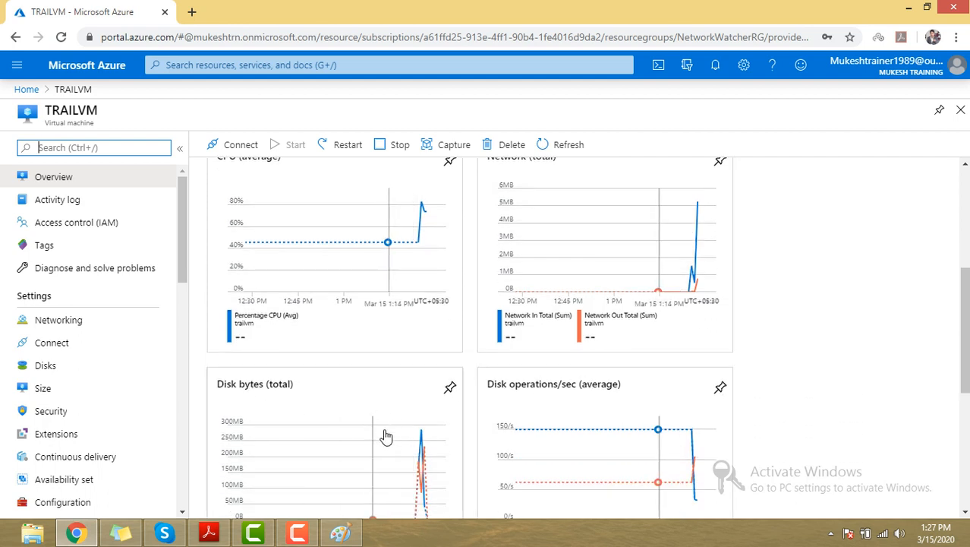
scroll(388, 435, up, 2)
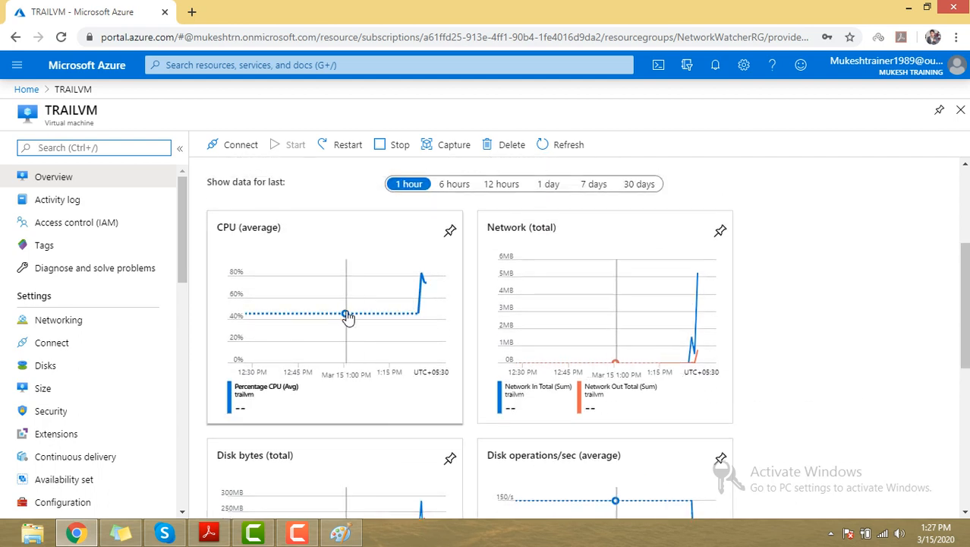
scroll(432, 350, down, 4)
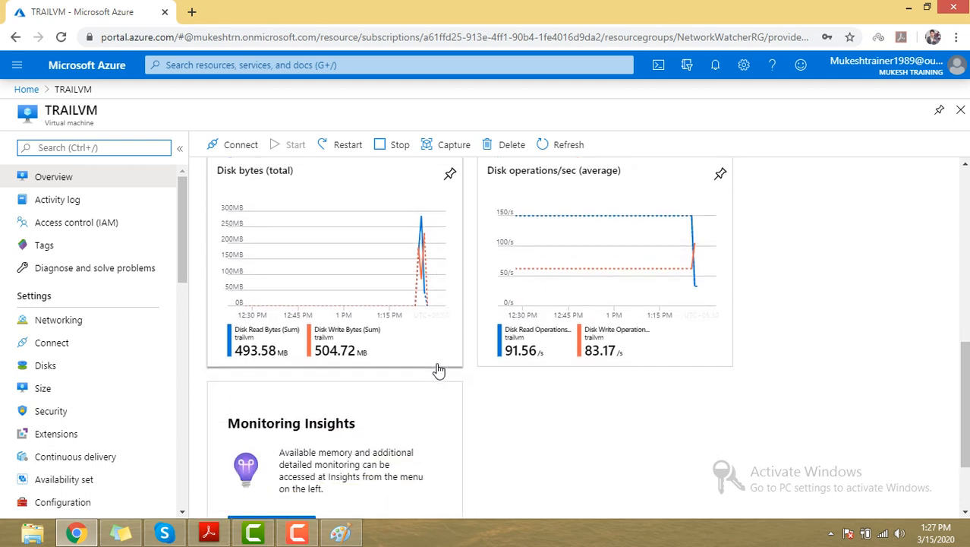
scroll(438, 370, up, 6)
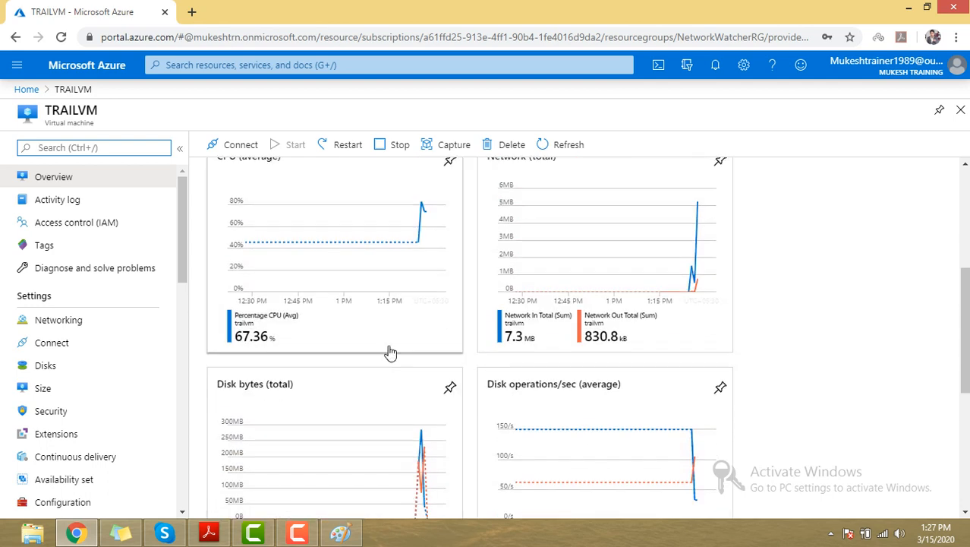
Choose RDP as the connection method for TRAILVM and download its RDP file with the public IP address and port 3389
click(224, 146)
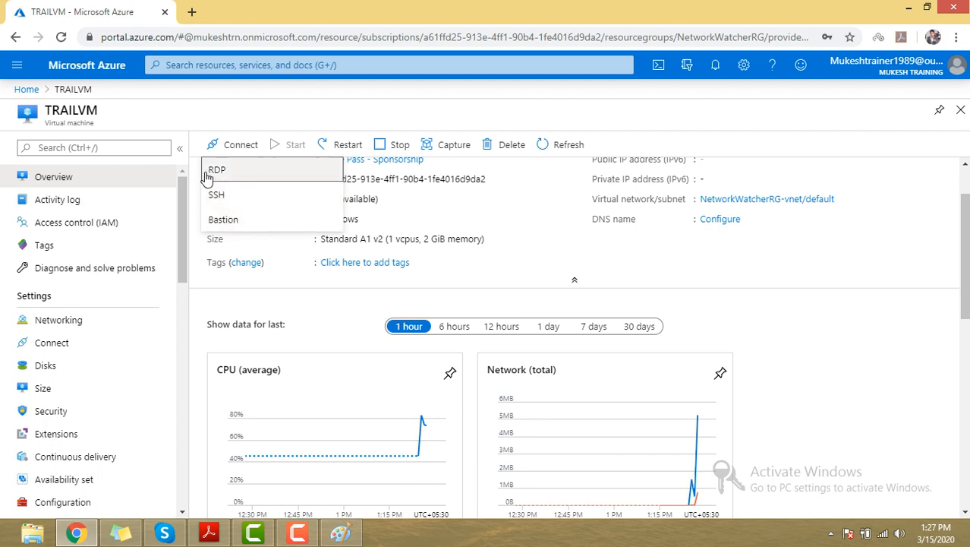
click(239, 173)
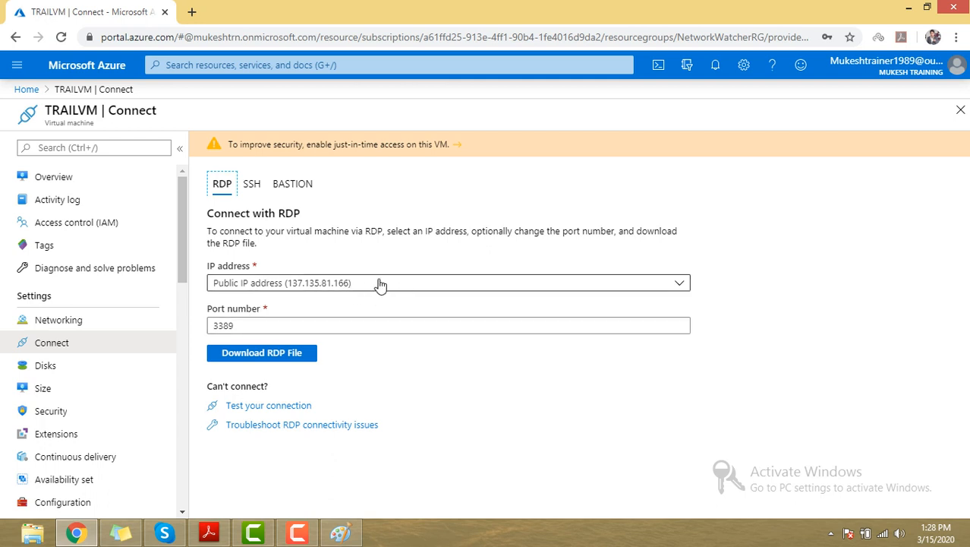
click(253, 357)
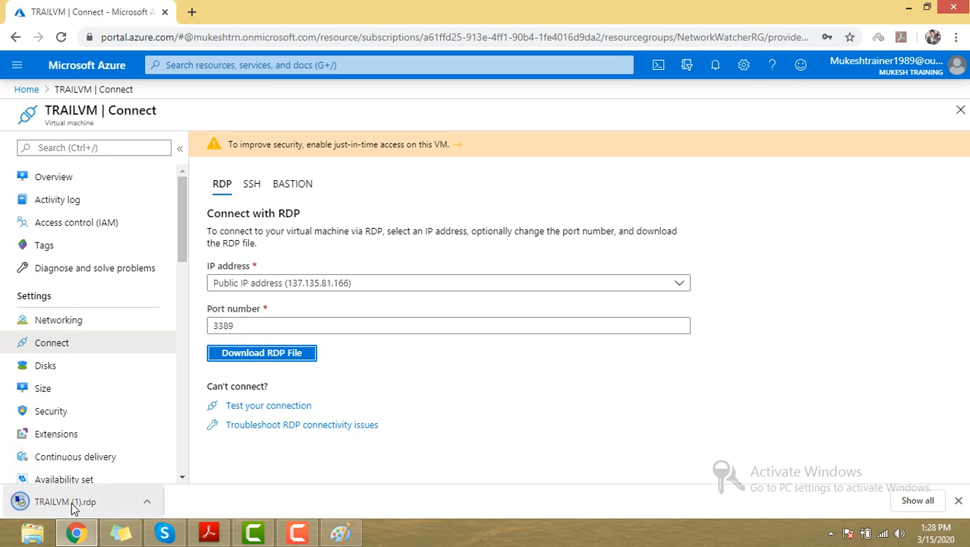
Open the downloaded TRAILVM RDP file, connect with the administrator's user name and account password, and accept the untrusted certificate
click(64, 501)
click(566, 343)
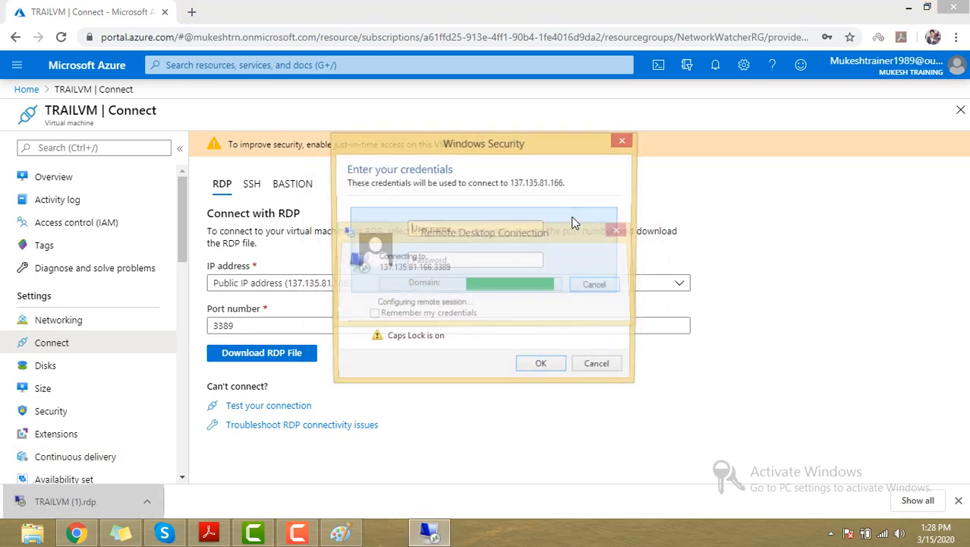
text(MU)
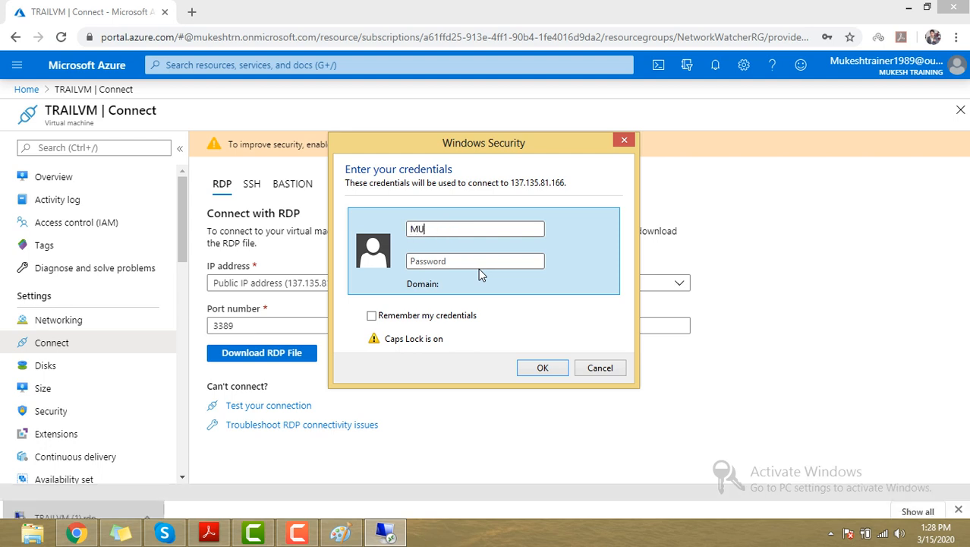
text(KESH)
key(Tab)
text(•••••••)
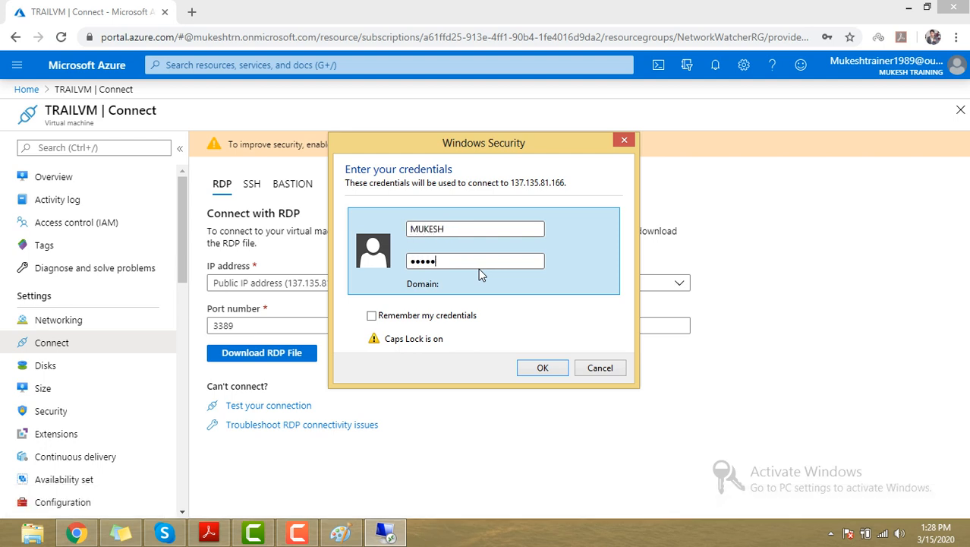
text(••)
click(526, 368)
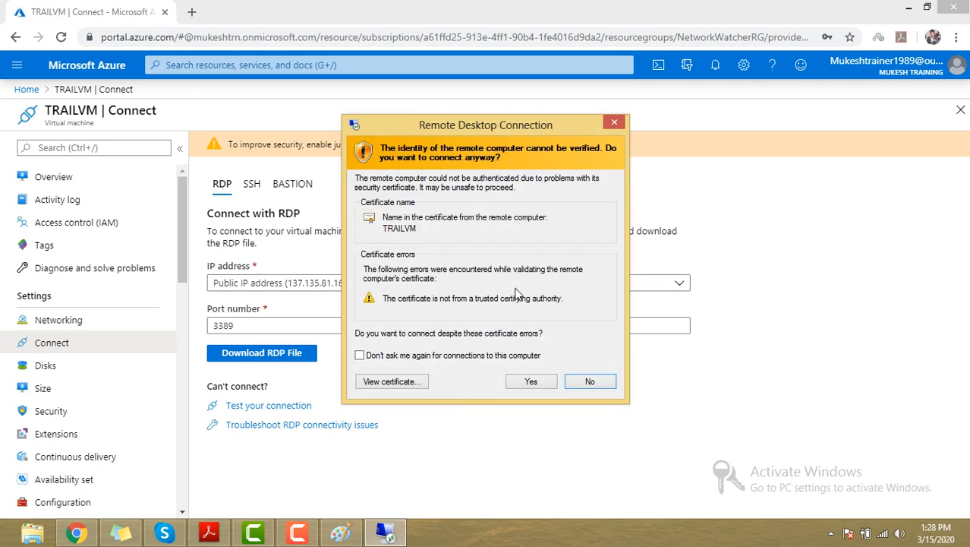
click(531, 381)
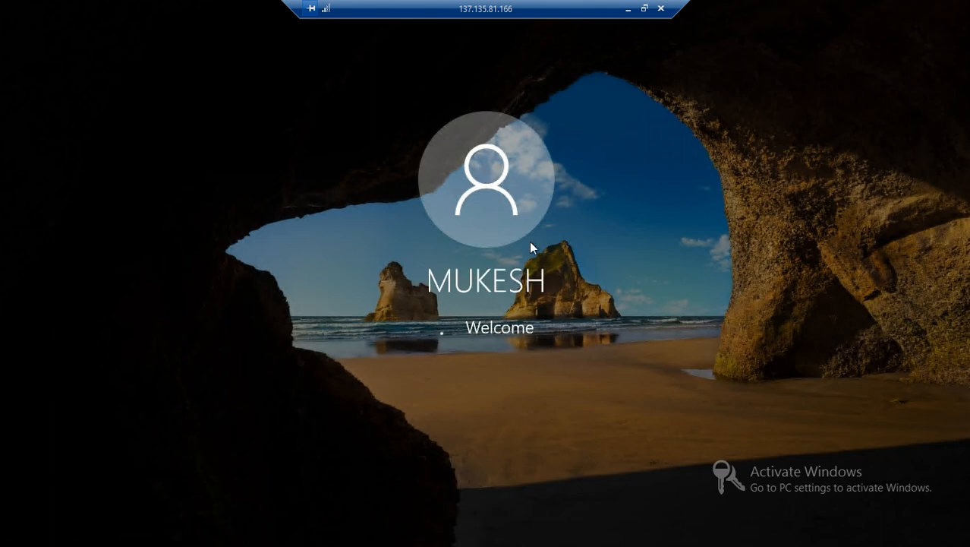
double_click(473, 11)
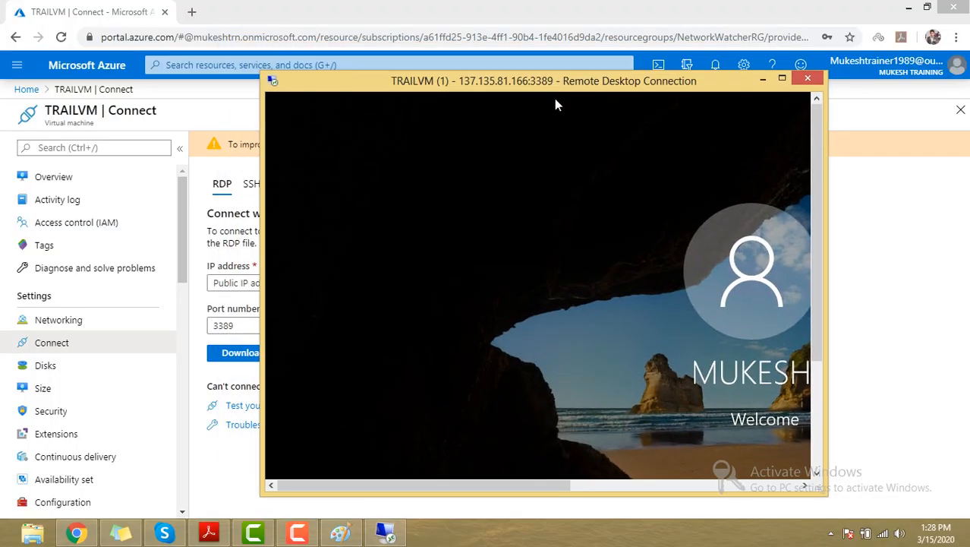
double_click(554, 84)
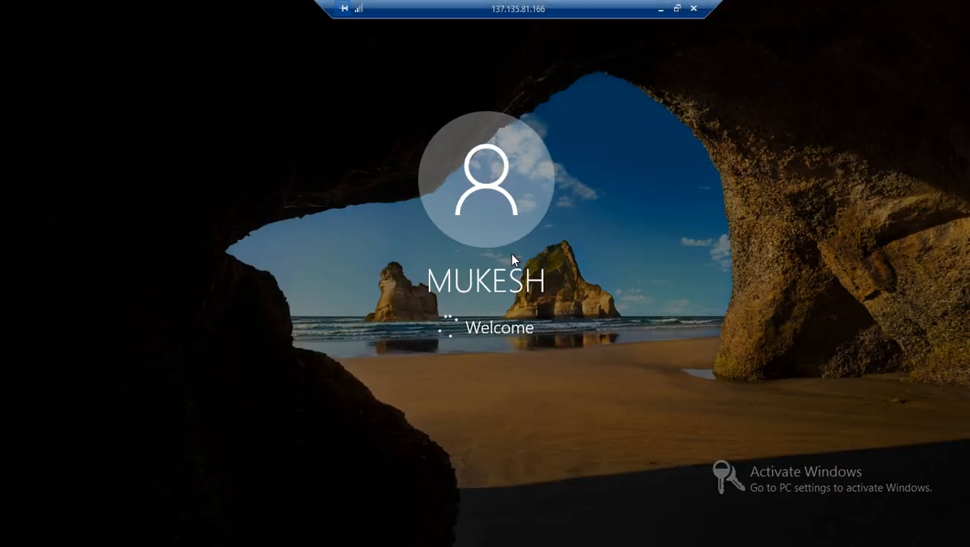
double_click(619, 12)
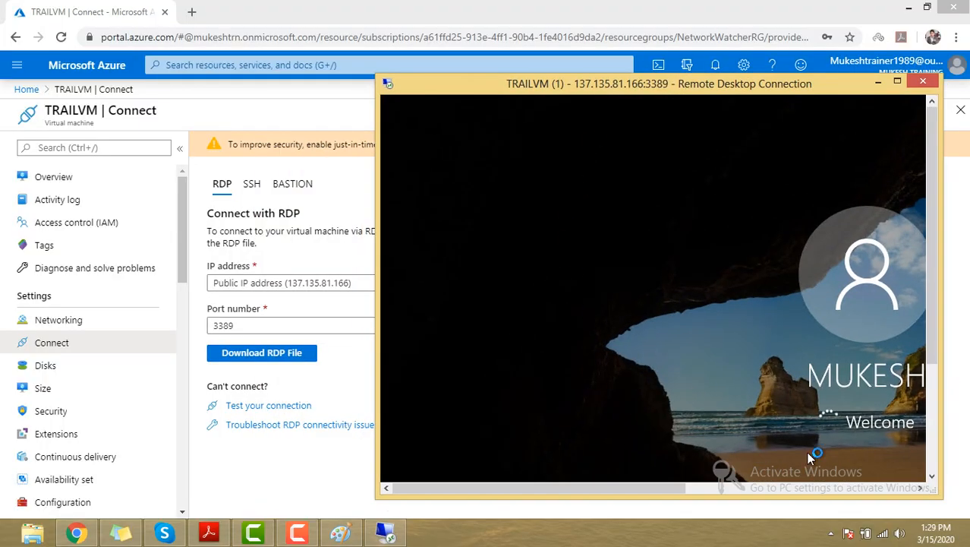
drag(938, 220, 936, 326)
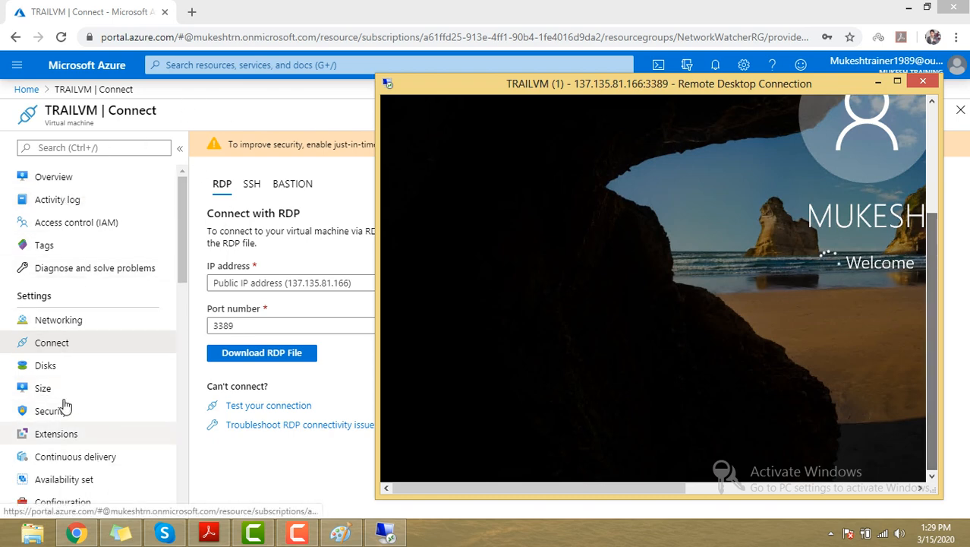
drag(184, 243, 177, 212)
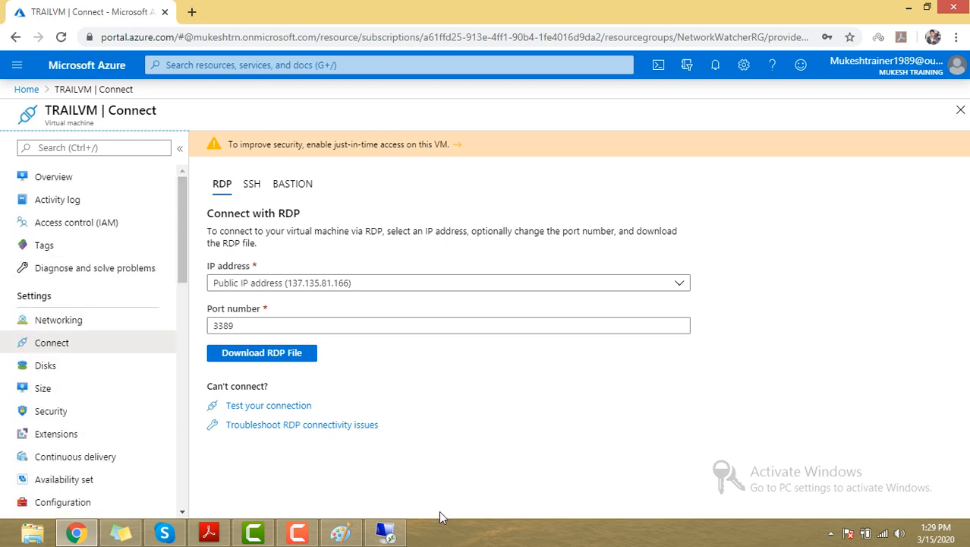
click(386, 533)
drag(733, 90, 529, 56)
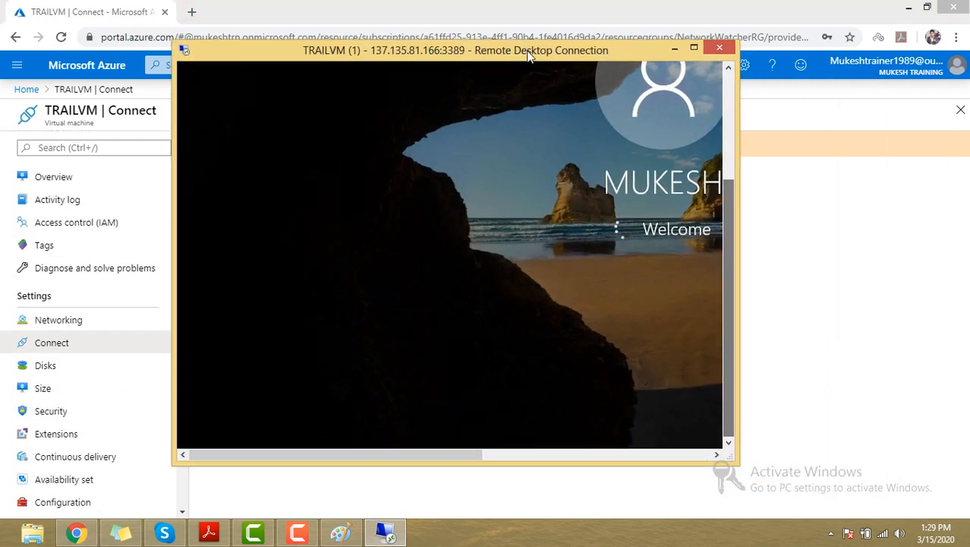
double_click(530, 57)
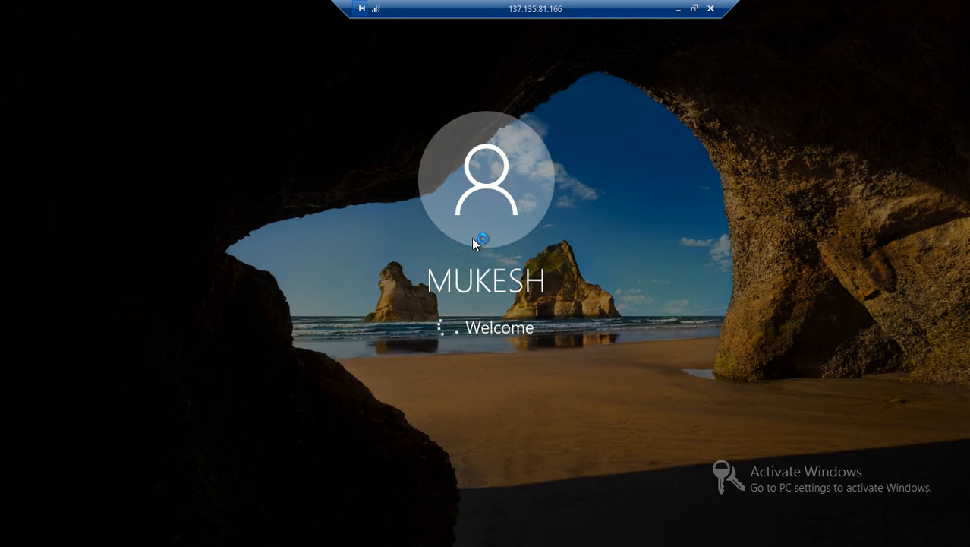
double_click(572, 10)
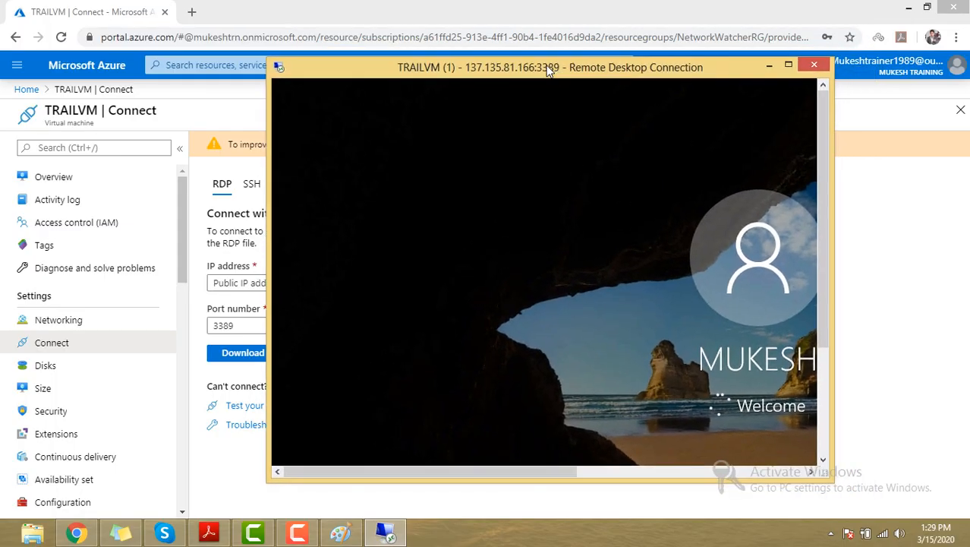
click(670, 449)
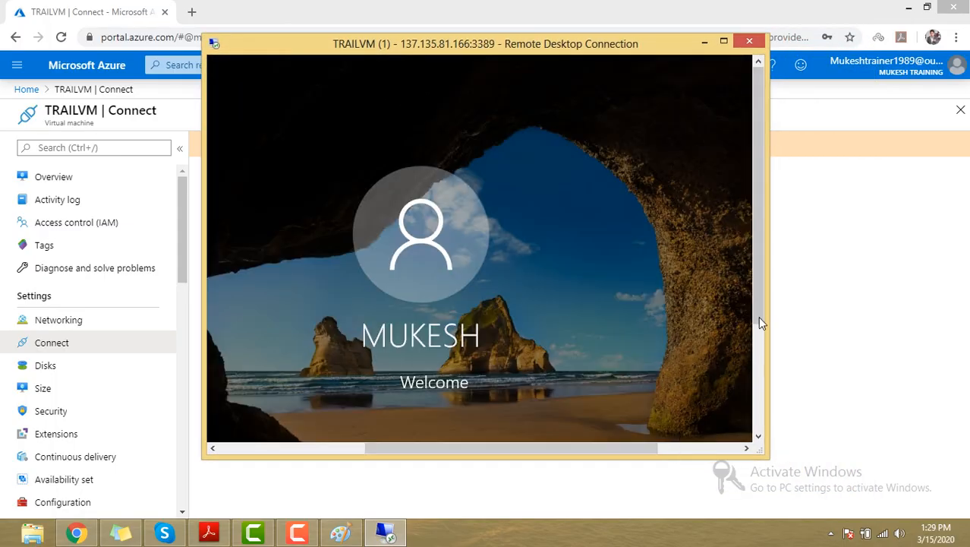
drag(758, 279, 759, 358)
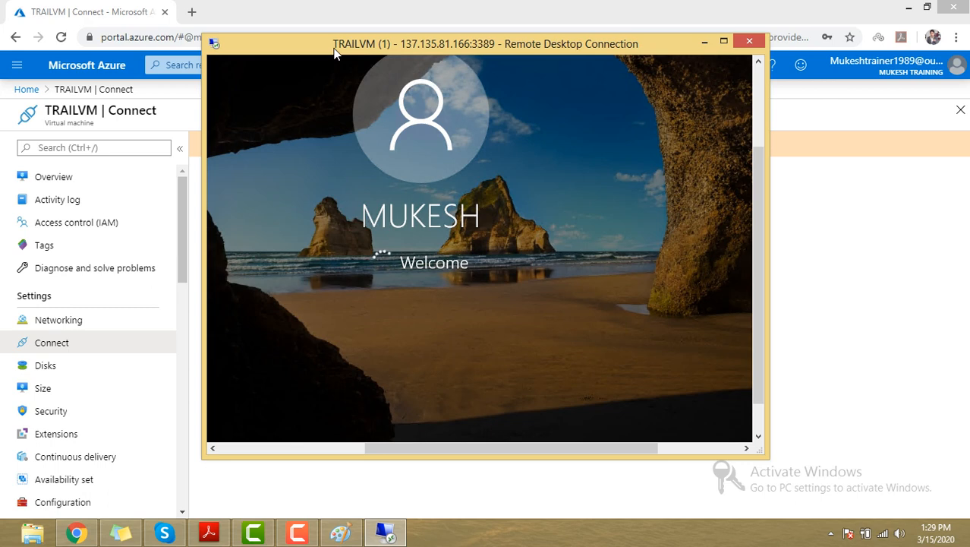
drag(336, 52, 423, 81)
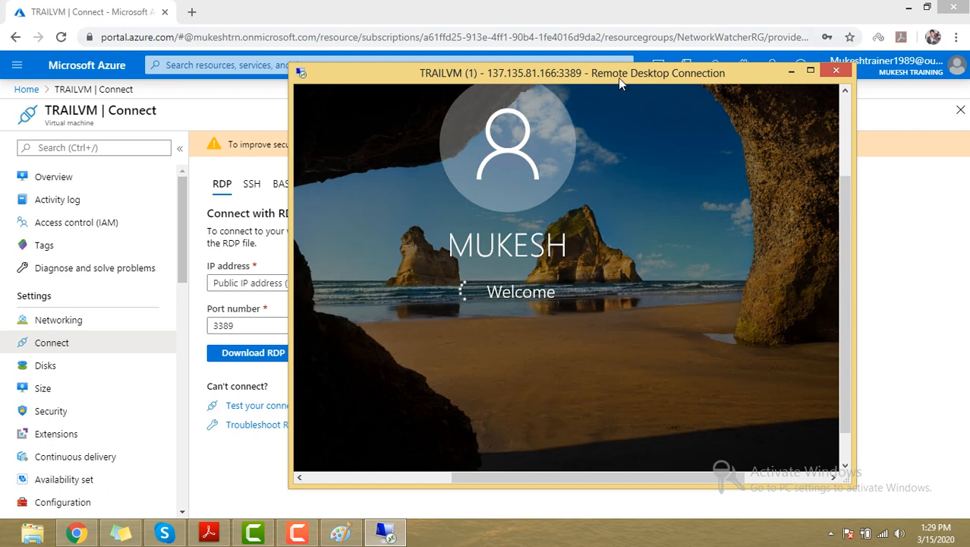
Run pbrush to open Paint and enlarge the blank canvas to about 1360 × 561 px
key(super+r)
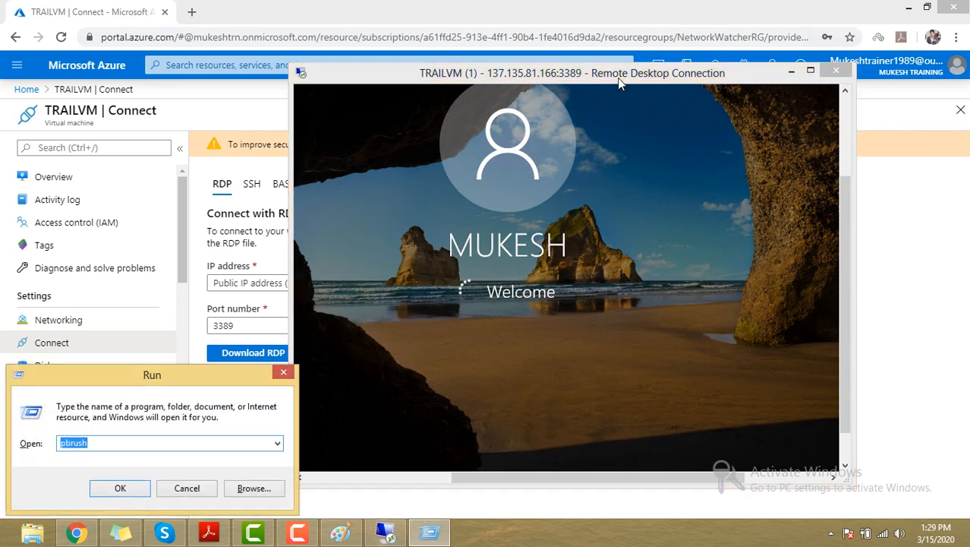
key(Return)
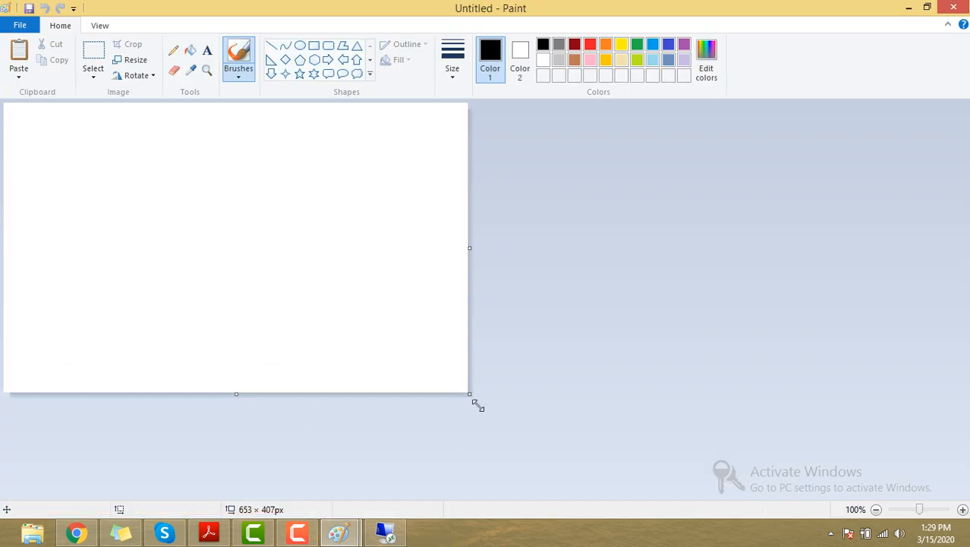
drag(468, 395, 966, 501)
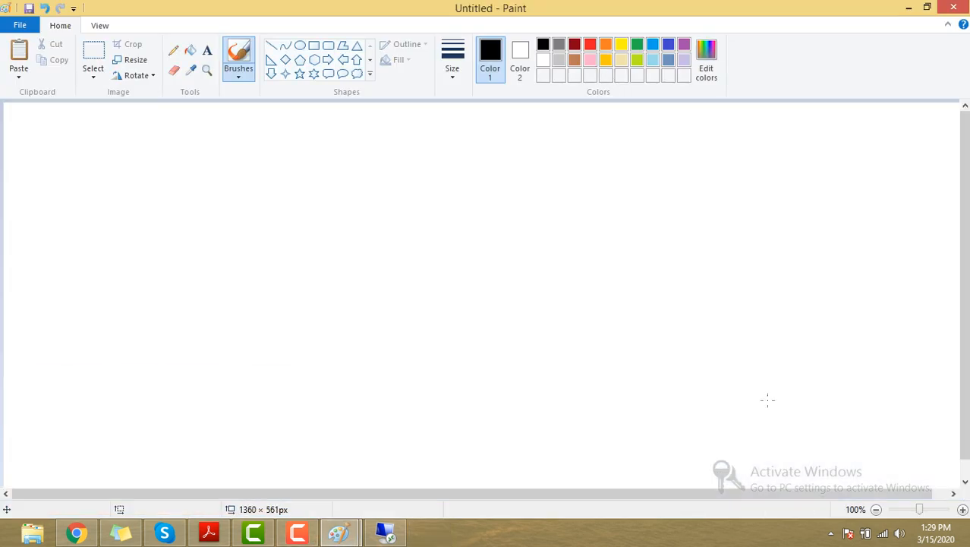
Draw an upright rectangle about 67 × 153 px in the canvas's left part and label its inside with the text "1"
click(314, 44)
mouse_move(200, 197)
mouse_down()
mouse_move(225, 302)
mouse_move(250, 311)
mouse_up()
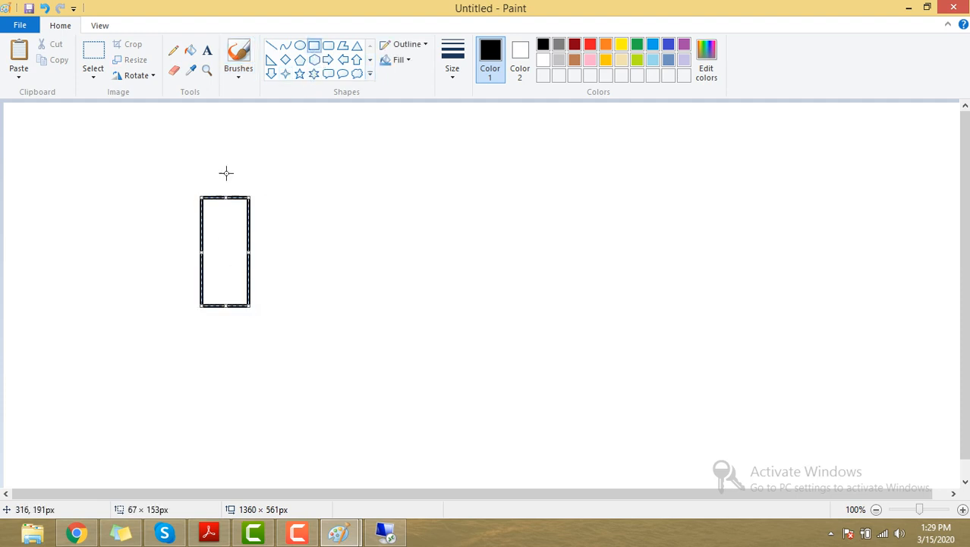
click(207, 50)
click(218, 245)
text(1)
click(299, 255)
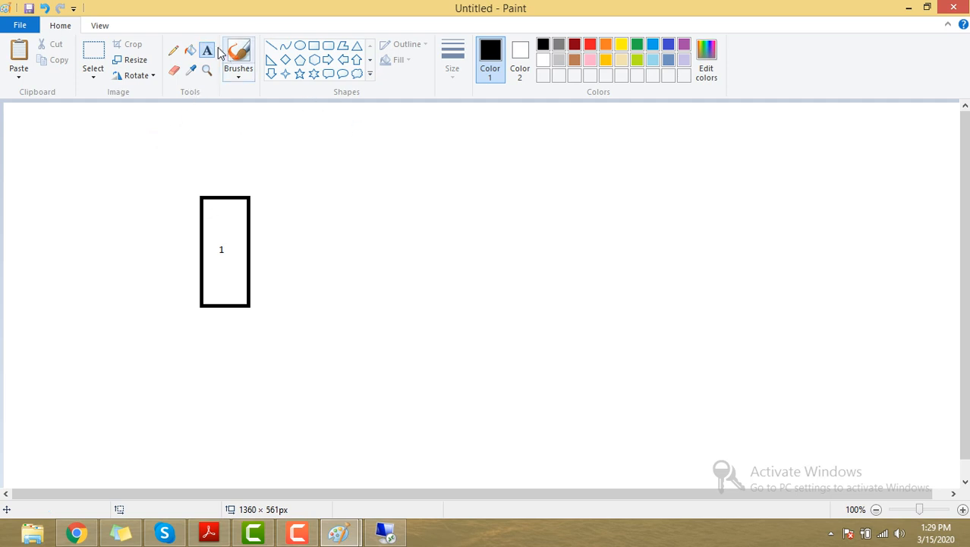
Add the text "AVAIBILITY SET" near the canvas's top and draw a down arrow about 46 × 65 px above the rectangle
click(367, 129)
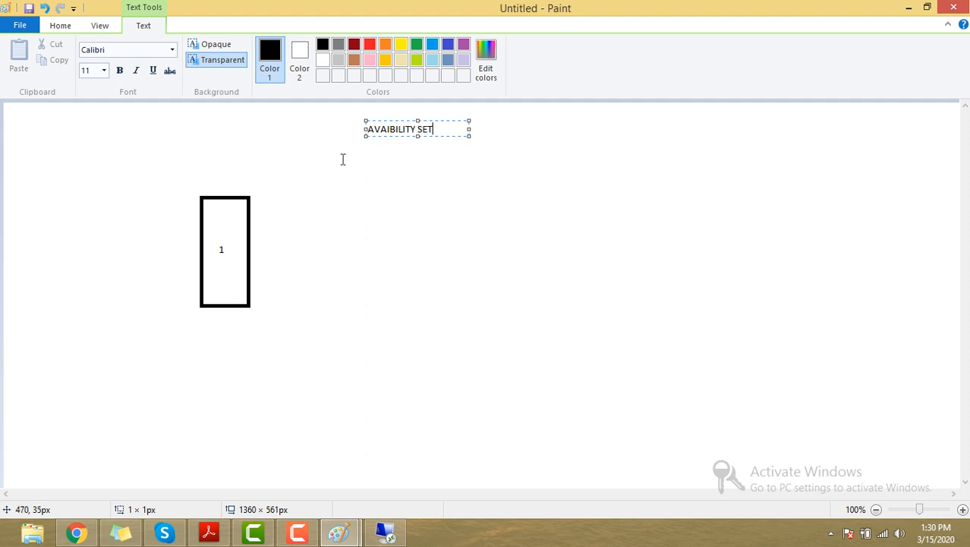
click(203, 136)
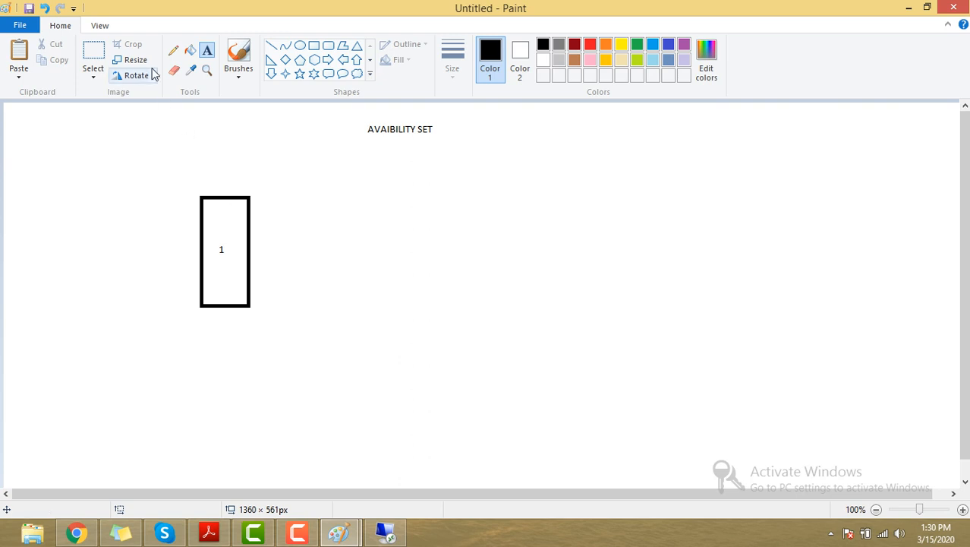
click(271, 73)
drag(218, 156, 253, 106)
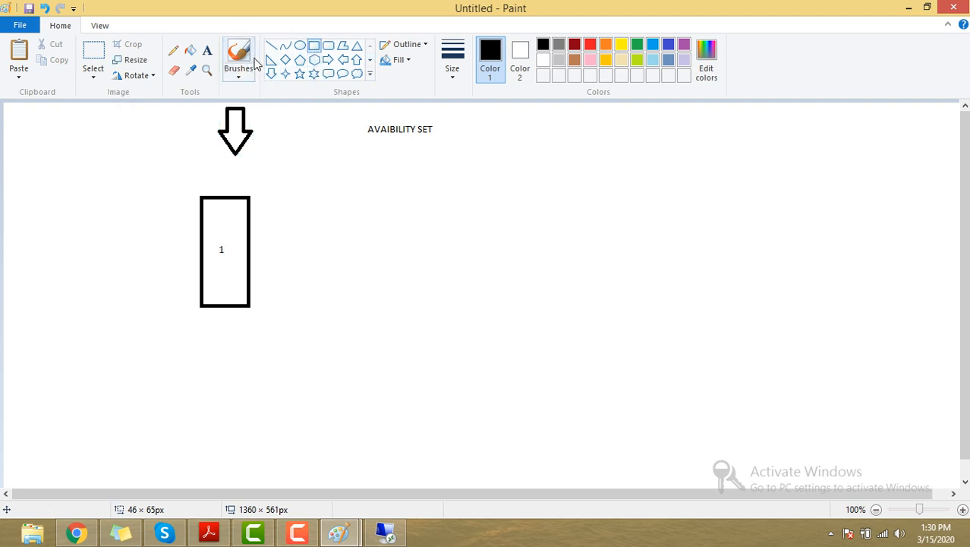
Pencil a line across the upper part of rectangle 1 and draw four narrower upright rectangles in a row to its right
click(174, 50)
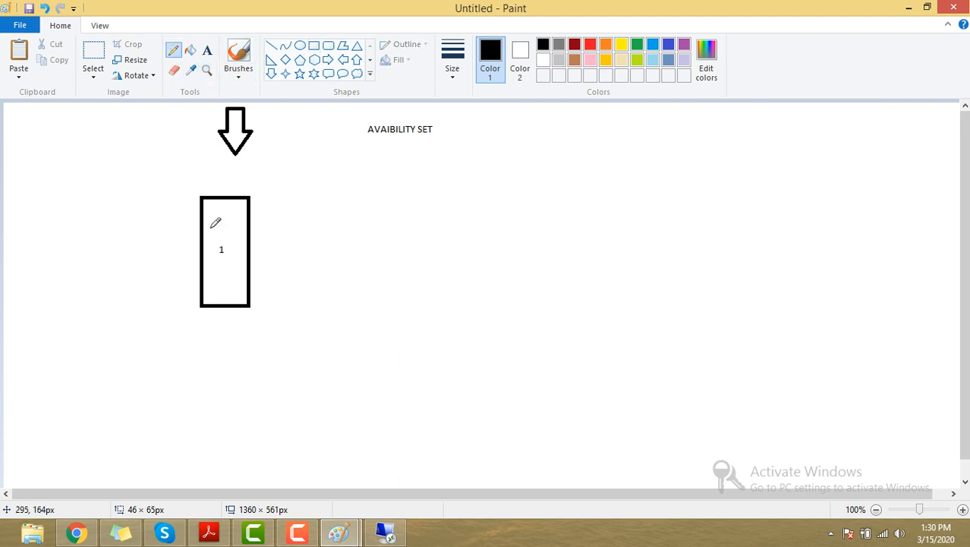
drag(207, 227, 252, 221)
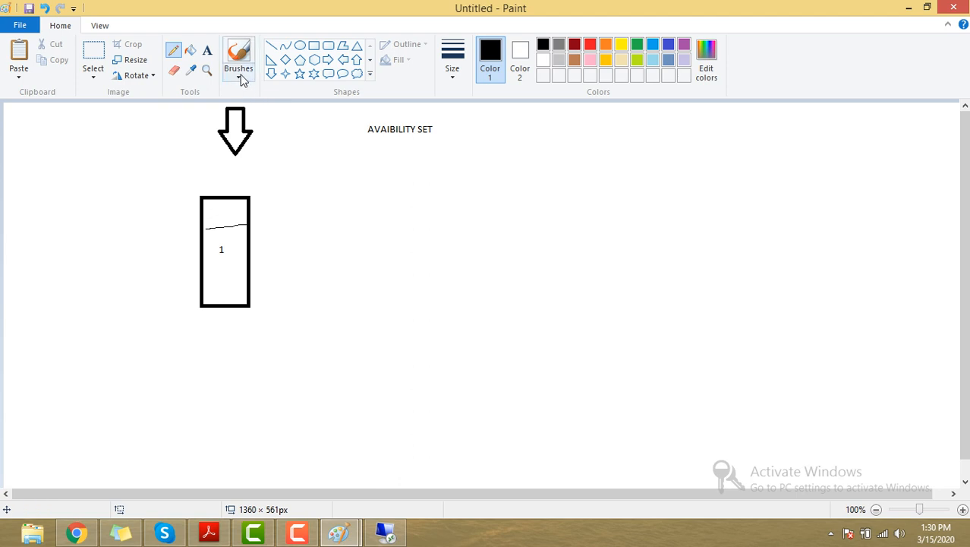
click(314, 45)
mouse_move(259, 219)
mouse_down()
mouse_move(293, 287)
mouse_move(297, 324)
mouse_up()
drag(314, 227, 342, 333)
mouse_move(358, 223)
mouse_down()
mouse_move(386, 275)
mouse_move(387, 333)
mouse_up()
drag(400, 228, 430, 344)
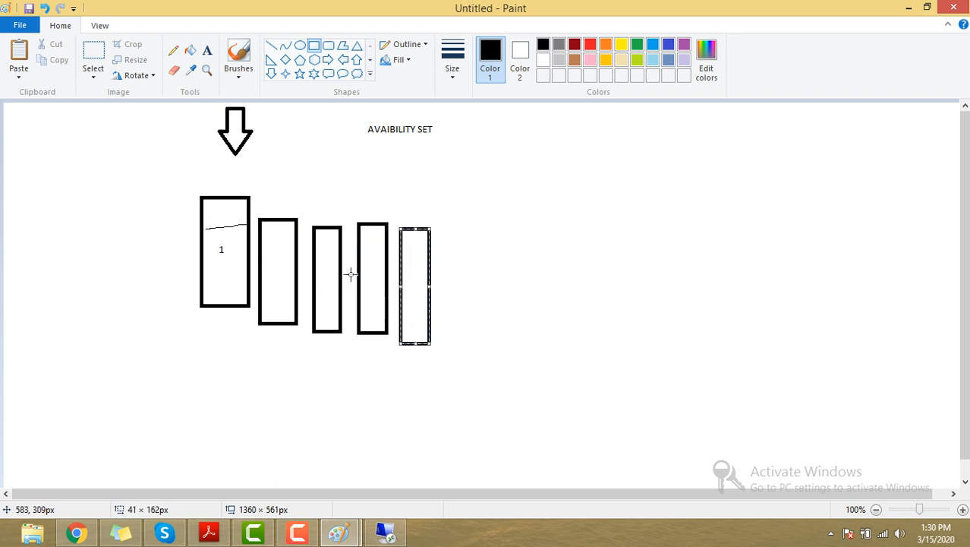
Pencil strokes over the label 1 and across the second rectangle, and put a check mark above each of the four narrower rectangles
click(173, 50)
drag(215, 258, 234, 247)
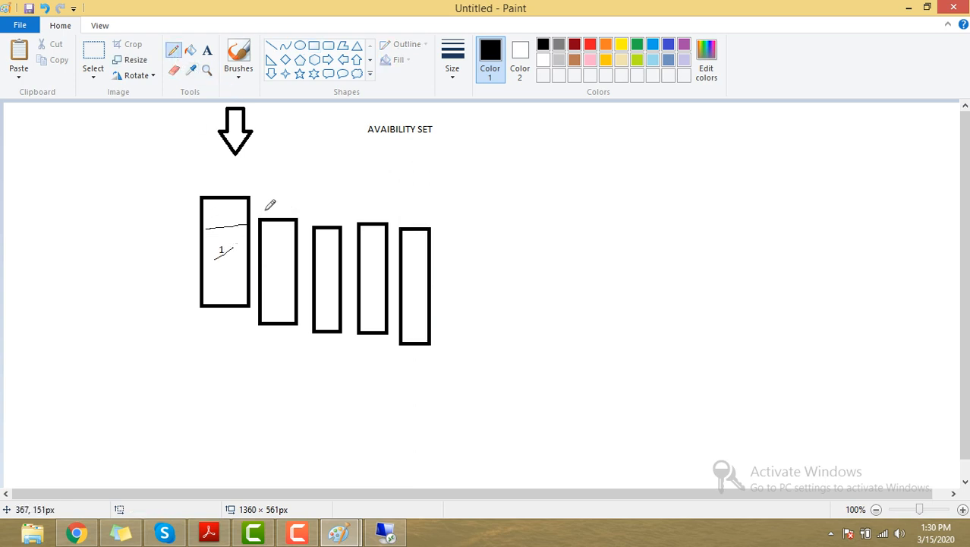
drag(295, 193, 303, 185)
drag(263, 247, 291, 240)
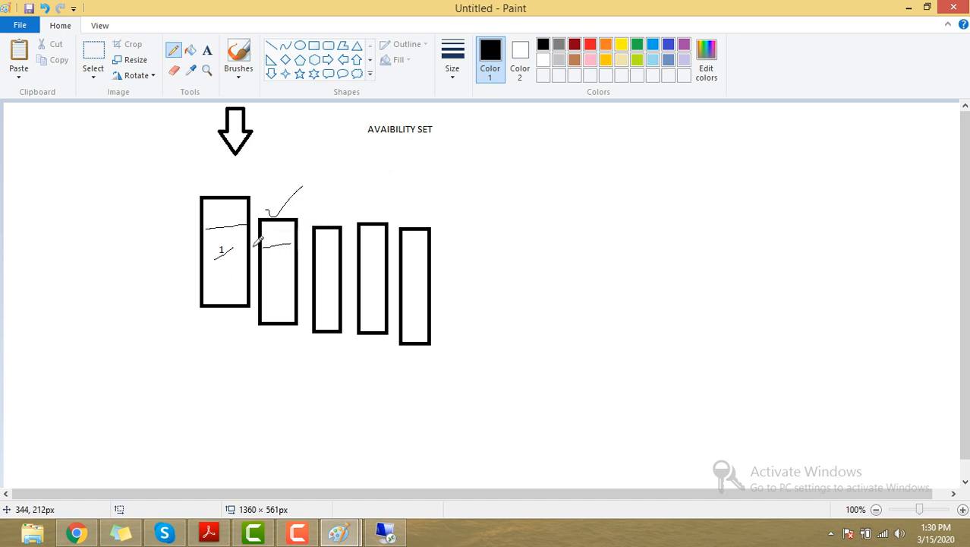
drag(317, 210, 362, 181)
mouse_move(361, 215)
mouse_down()
mouse_move(393, 196)
mouse_move(450, 201)
mouse_up()
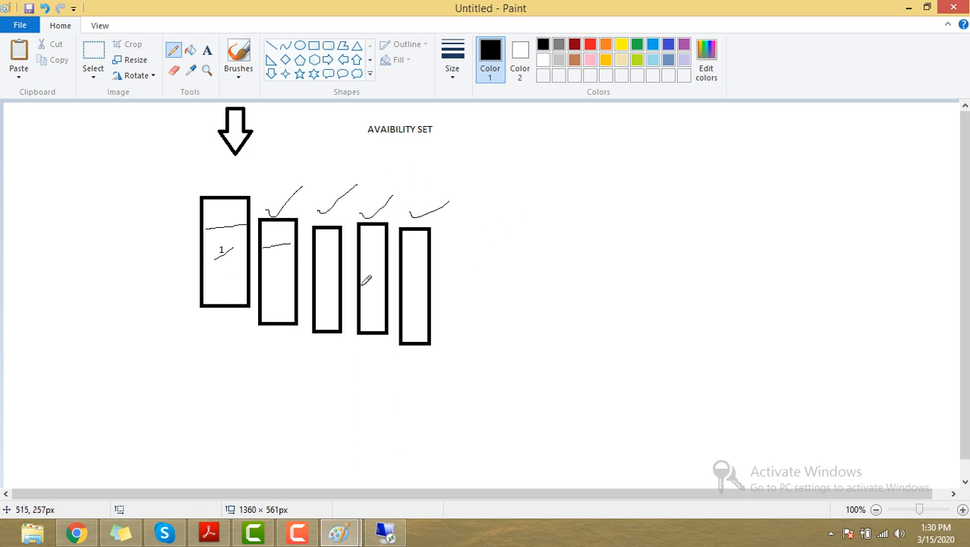
Handwrite 10 and 20 below each other to the right of the rectangles and pencil a large closing bracket beside them
mouse_move(648, 249)
mouse_down()
mouse_move(650, 288)
mouse_move(675, 264)
mouse_up()
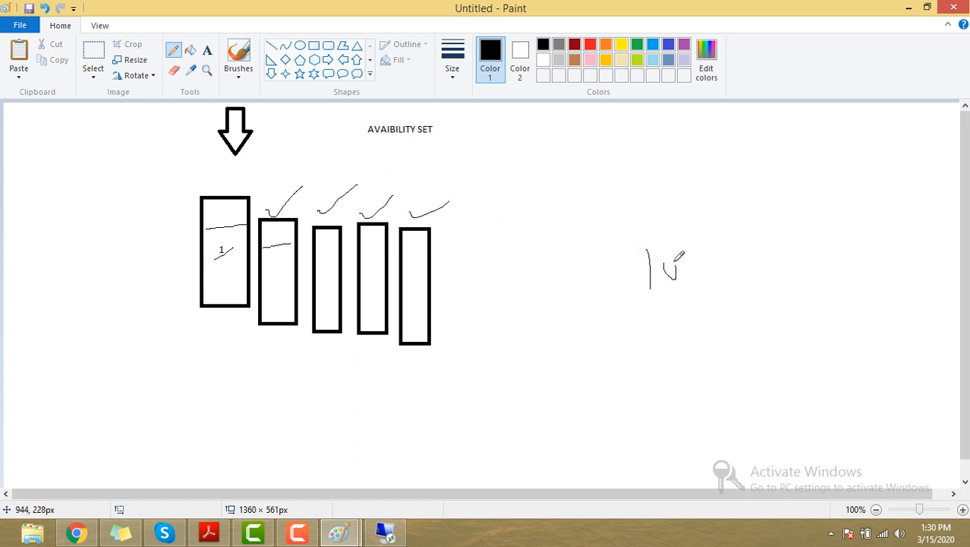
drag(646, 318, 665, 334)
mouse_move(685, 304)
mouse_down()
mouse_move(692, 328)
mouse_move(686, 306)
mouse_up()
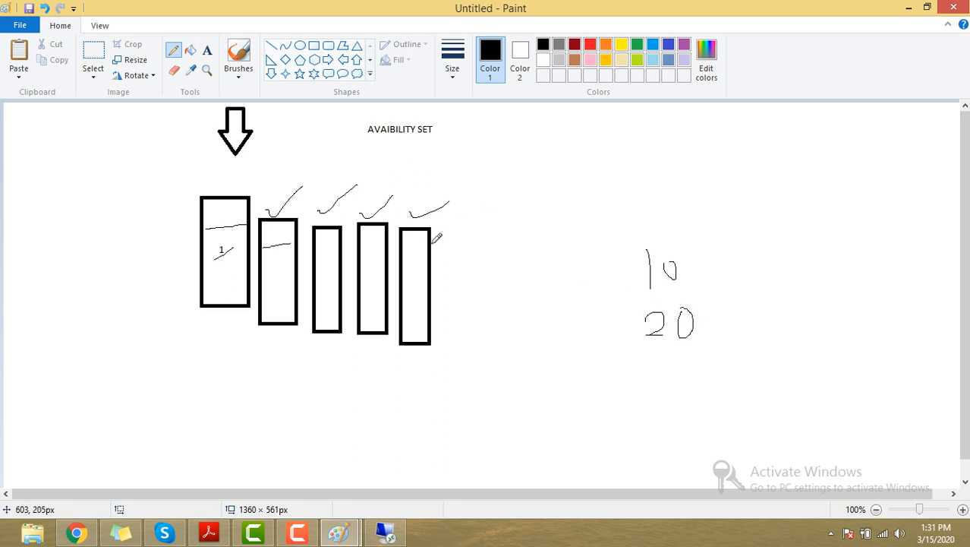
mouse_move(736, 126)
mouse_down()
mouse_move(856, 277)
mouse_move(838, 464)
mouse_move(651, 483)
mouse_up()
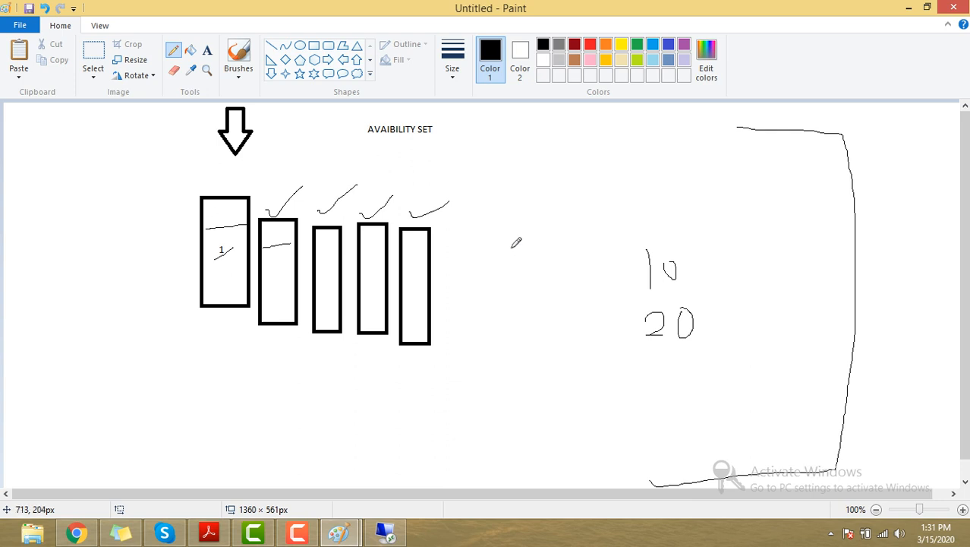
Strike through the four check marks and pencil a check mark above rectangle 1 with a curved stroke over the second rectangle
drag(417, 207, 438, 231)
drag(360, 203, 386, 238)
drag(319, 205, 331, 226)
drag(276, 203, 286, 232)
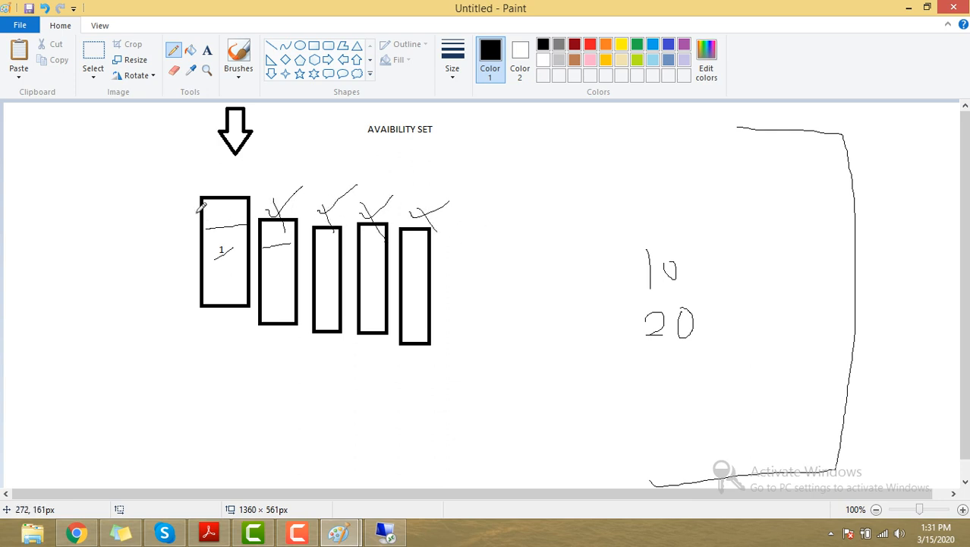
mouse_move(219, 191)
mouse_down()
mouse_move(257, 178)
mouse_move(311, 197)
mouse_up()
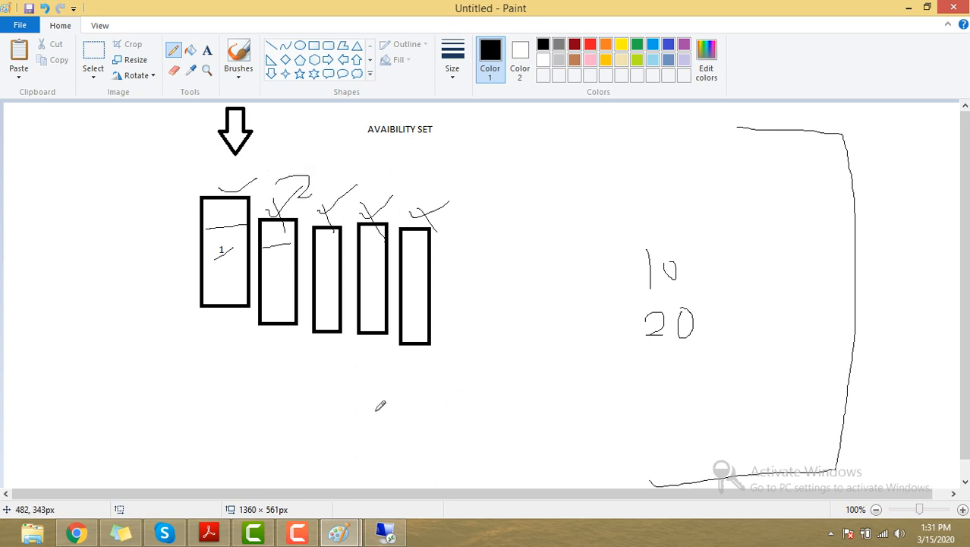
Pencil a long curve from the bottom of the second rectangle under the row and handwrite a short label near its right end
mouse_move(267, 324)
mouse_down()
mouse_move(300, 378)
mouse_move(536, 369)
mouse_move(518, 334)
mouse_up()
mouse_move(446, 372)
mouse_down()
mouse_move(454, 395)
mouse_move(501, 396)
mouse_move(515, 385)
mouse_move(507, 380)
mouse_up()
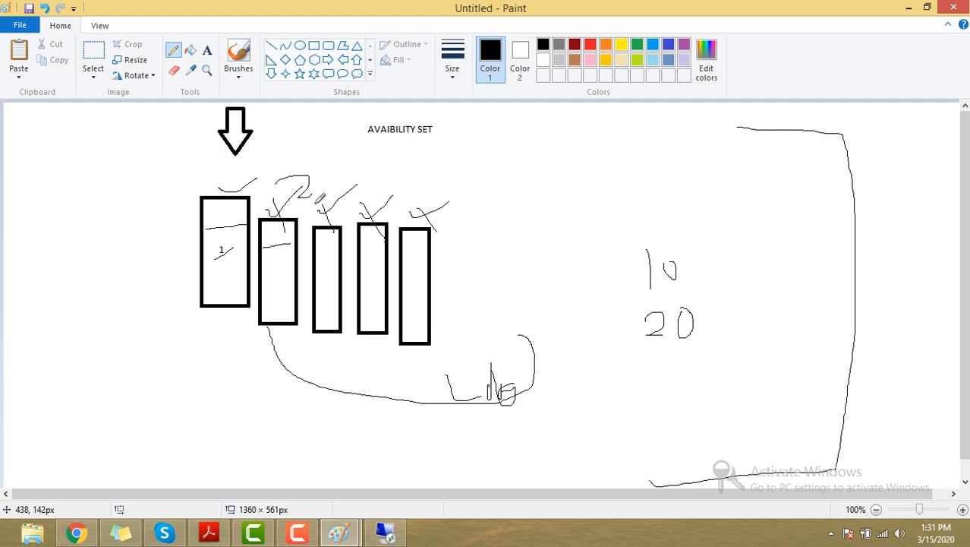
Switch to the TRAILVM Remote Desktop session and accept the device privacy settings as they are set
click(75, 533)
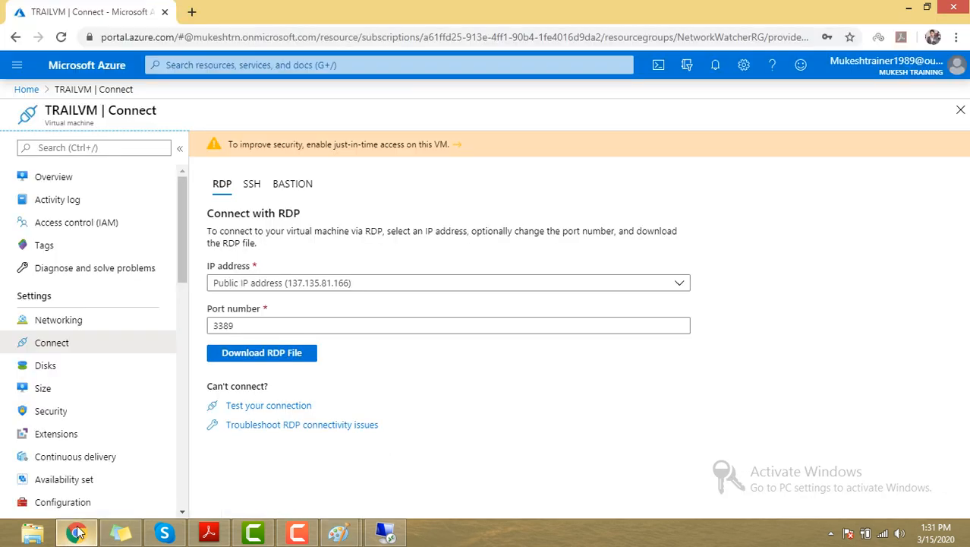
click(387, 534)
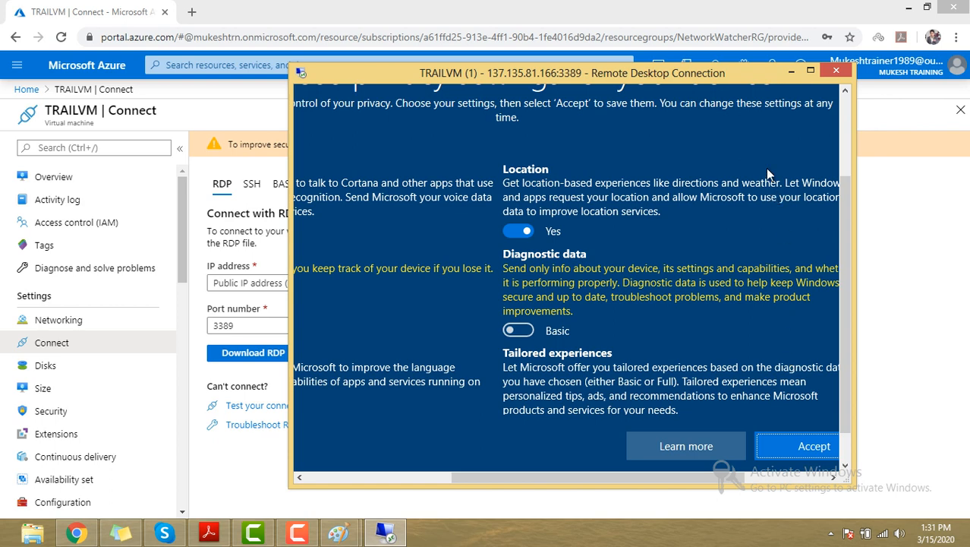
click(806, 70)
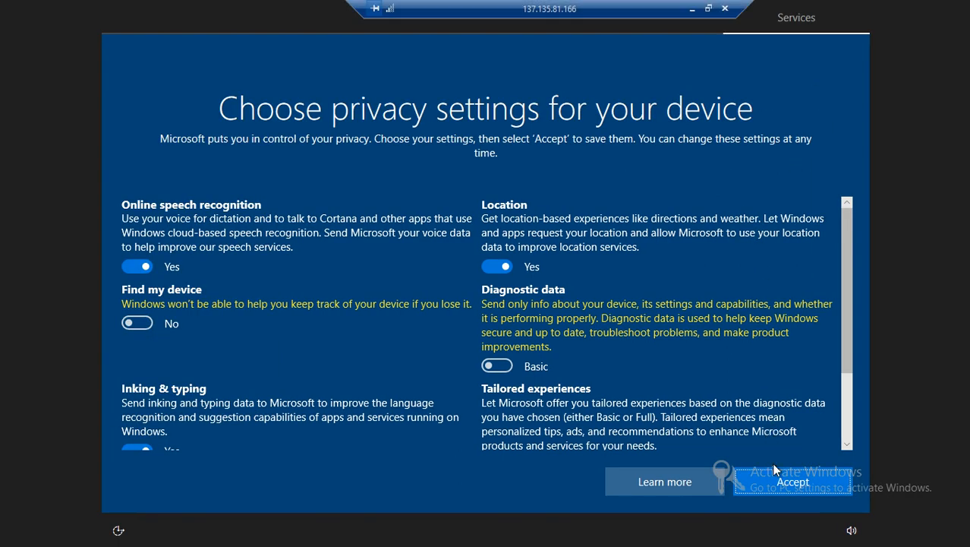
click(768, 484)
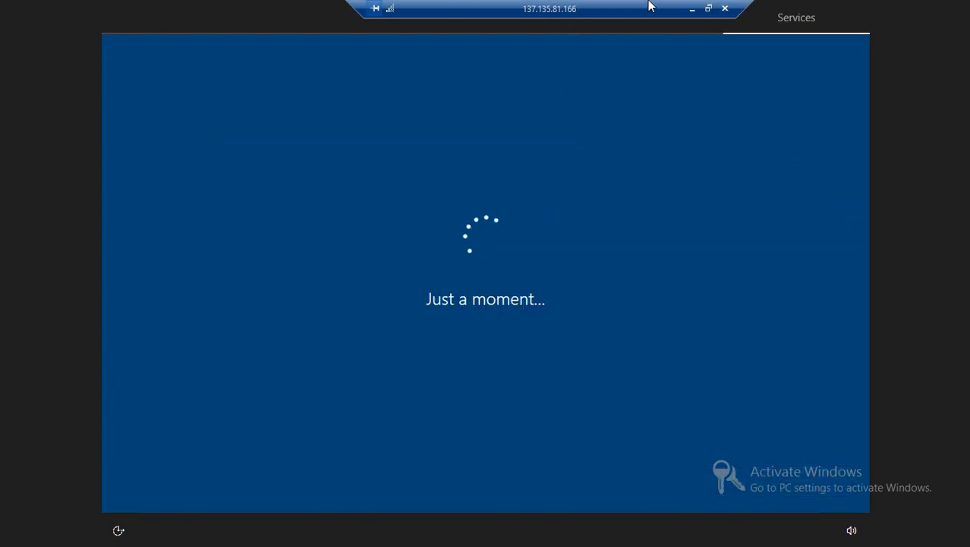
click(709, 9)
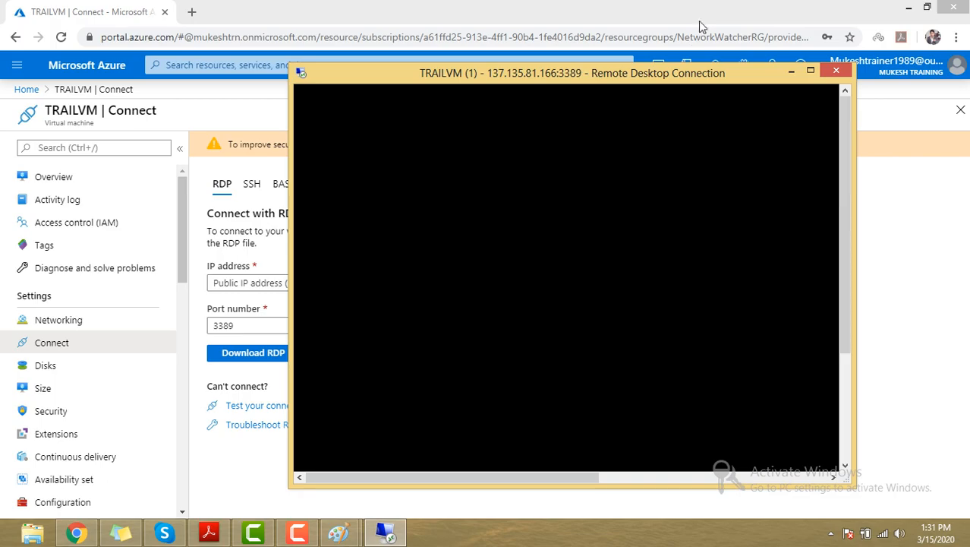
Show the TRAILVM session full screen, close its Microsoft Edge welcome window, and return the session to windowed view
double_click(665, 74)
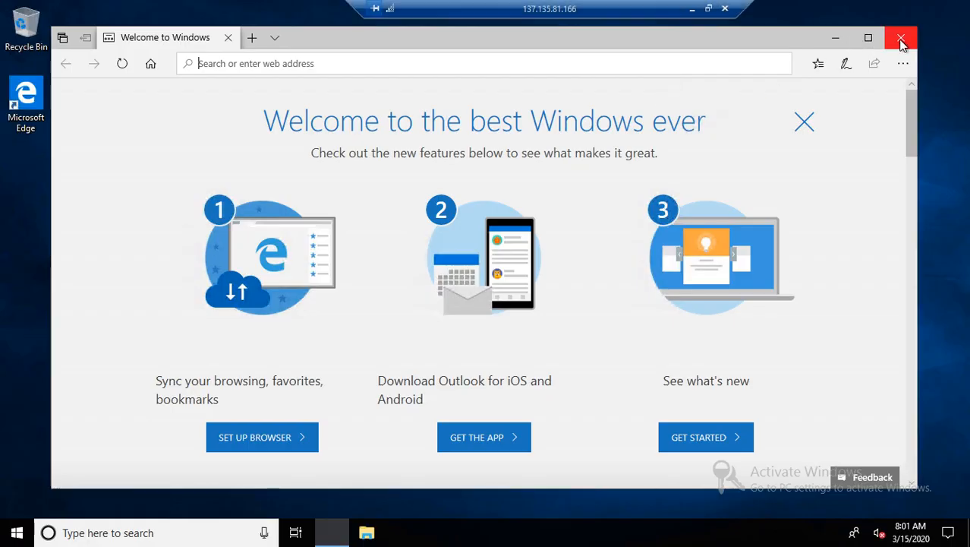
click(900, 40)
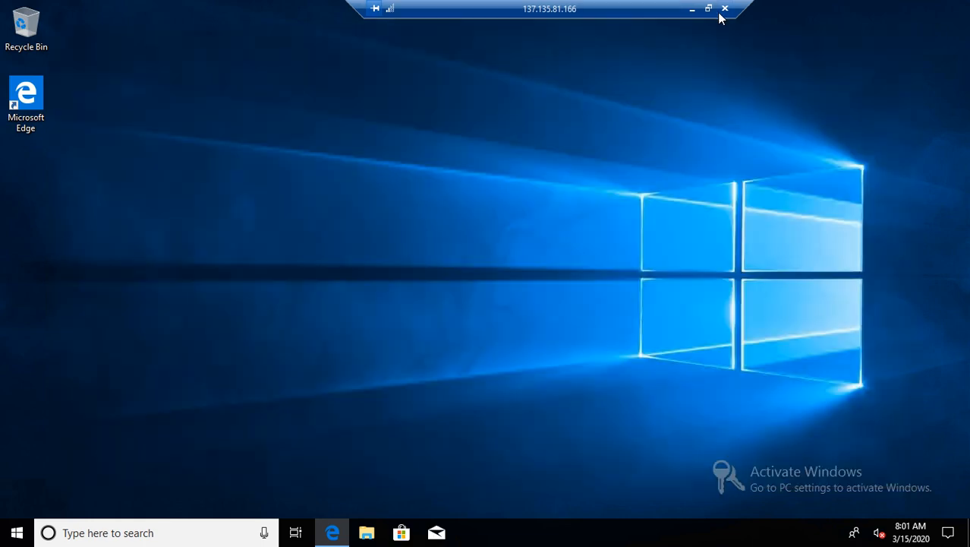
click(708, 9)
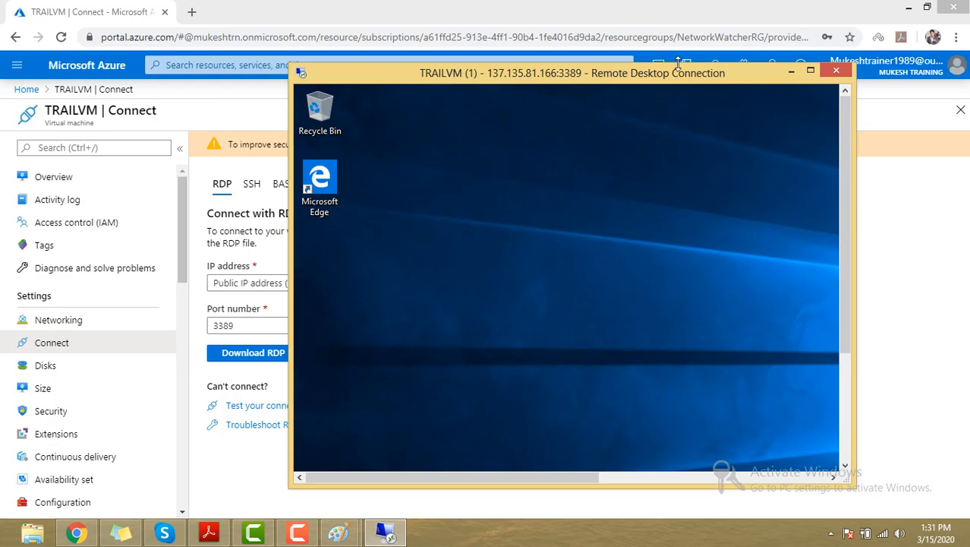